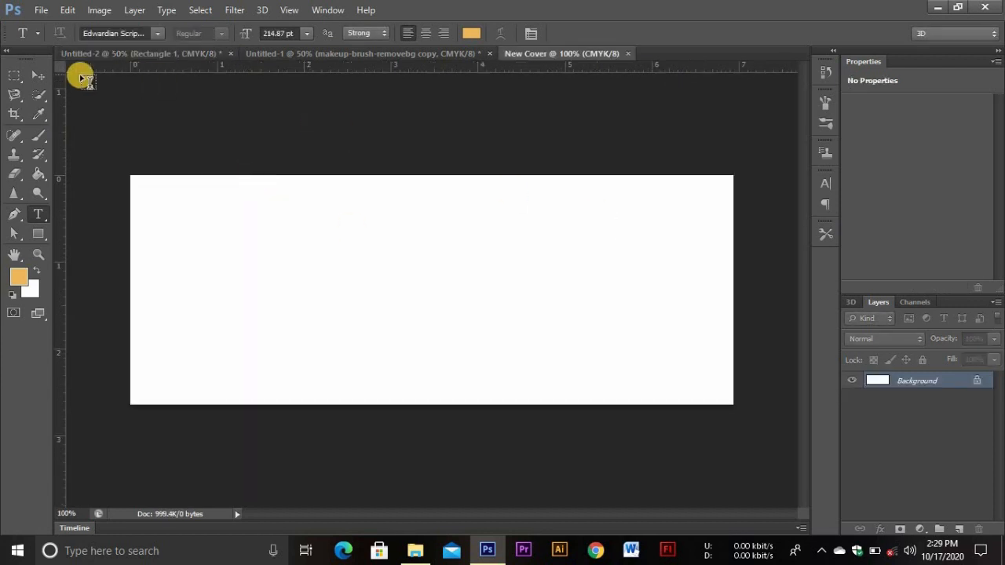
Place four guides along the top, bottom, left and right edges of the New Cover canvas
key(v)
drag(140, 90, 143, 175)
drag(167, 297, 175, 404)
drag(60, 295, 130, 293)
drag(62, 272, 735, 265)
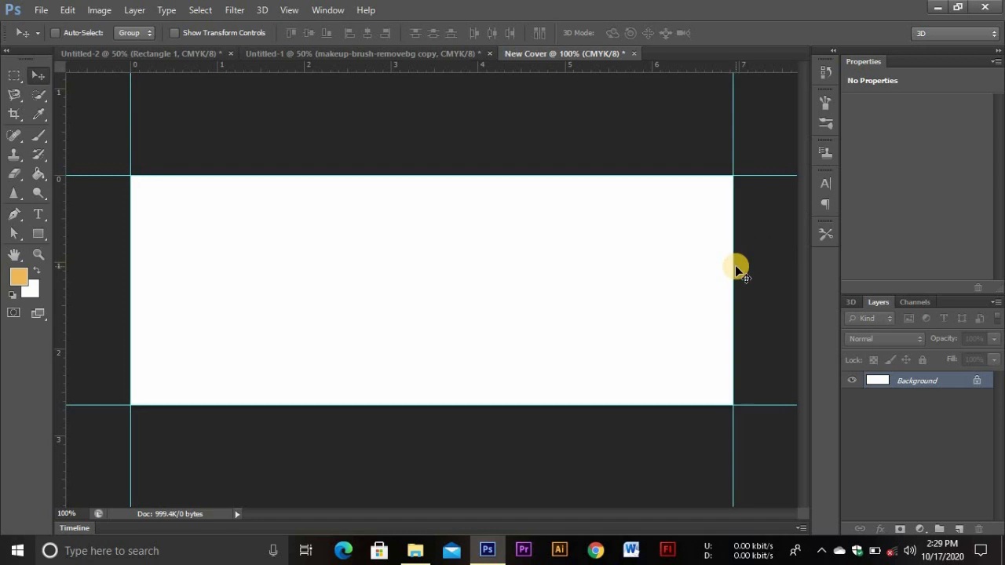
Unlock Background as Layer 0 and add a Solid Color fill layer in charcoal 2c2d30
double_click(884, 385)
key(Return)
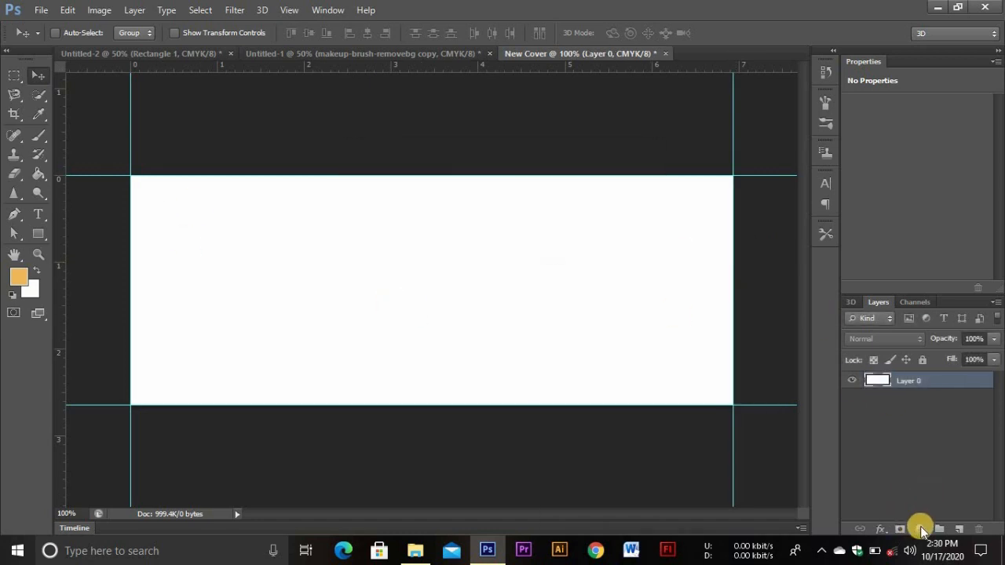
click(921, 530)
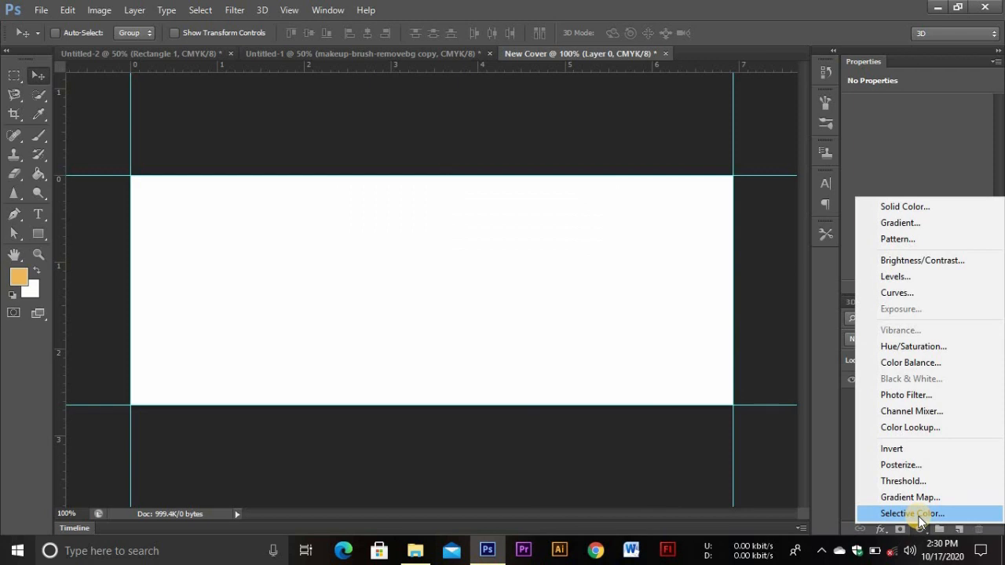
click(900, 208)
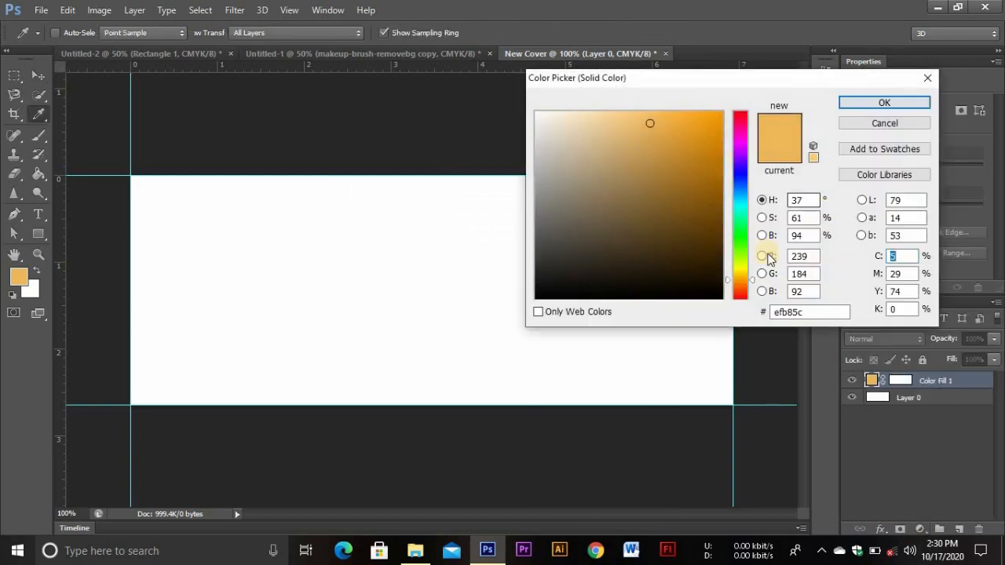
drag(808, 312, 706, 310)
key(BackSpace)
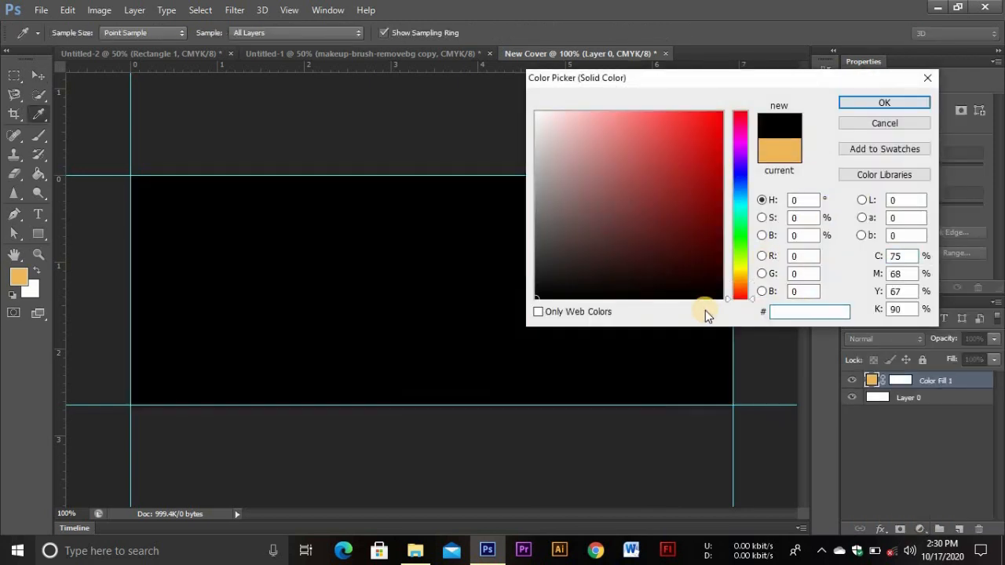
text(2c)
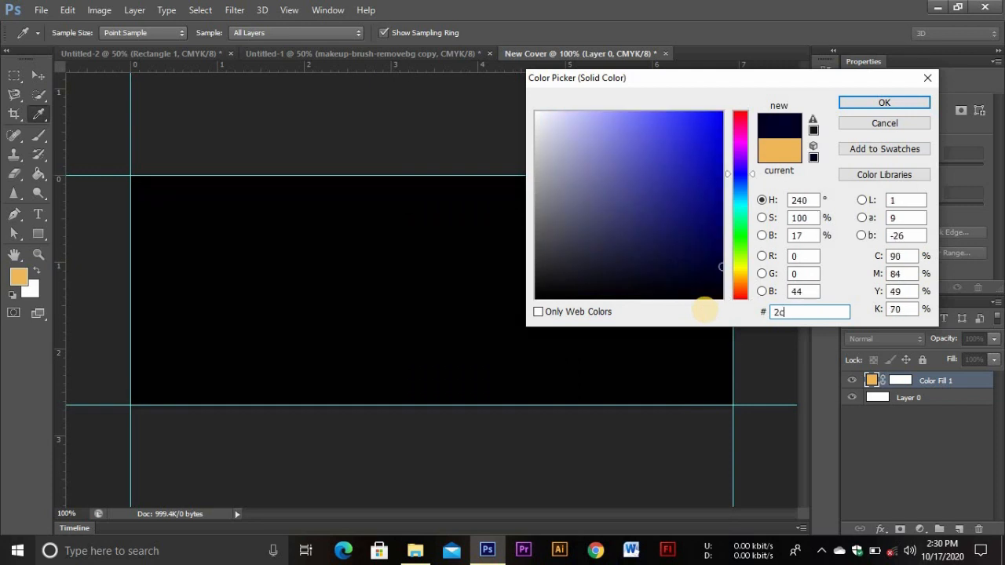
text(2d)
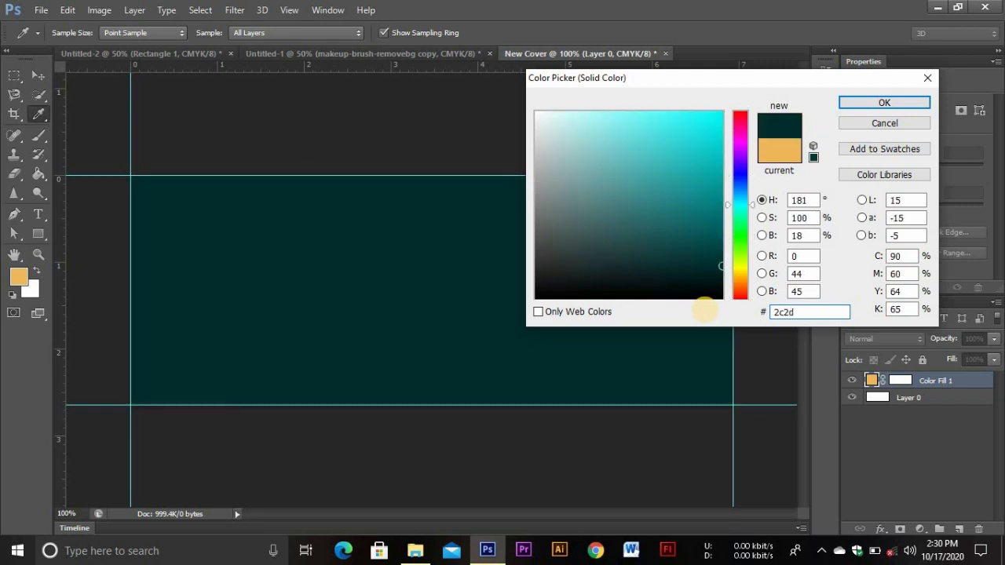
text(30)
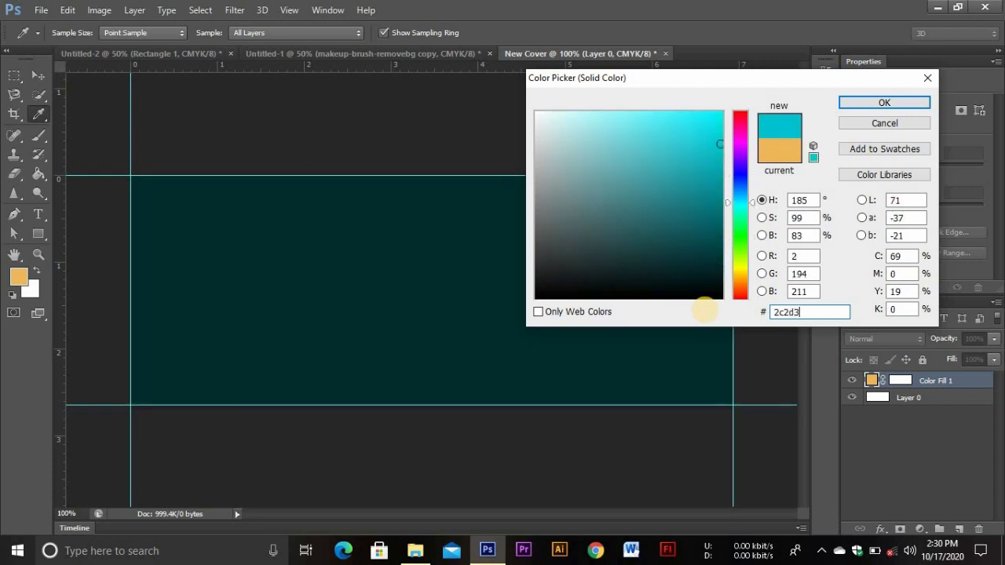
click(885, 102)
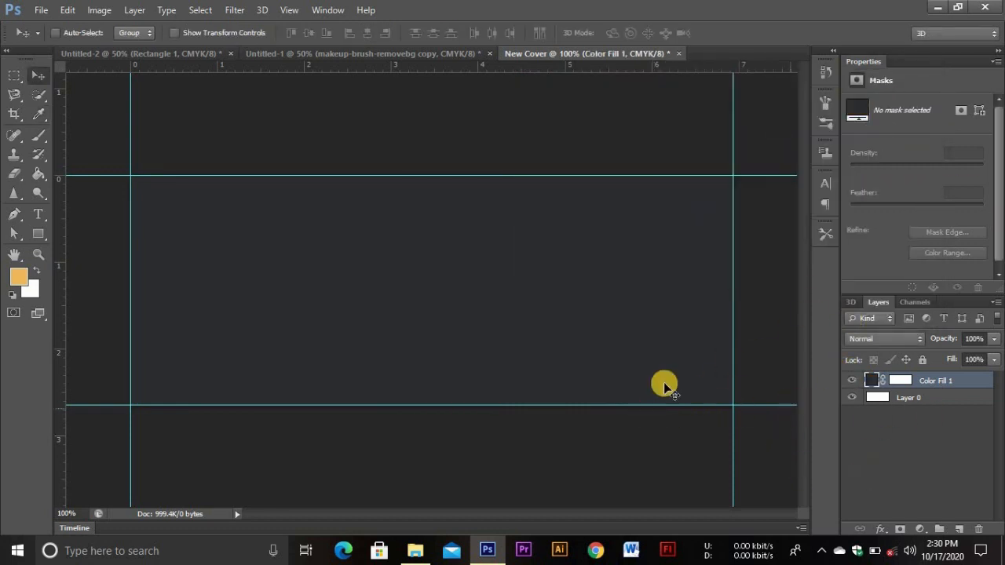
Set the type to Edwardian Script ITC in gold f0b85e
click(37, 212)
click(156, 32)
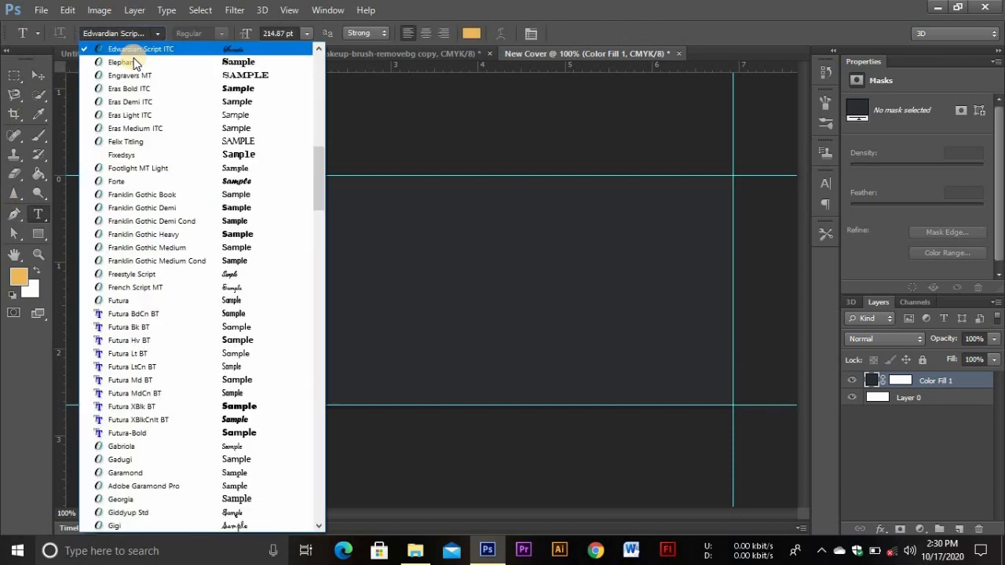
click(161, 50)
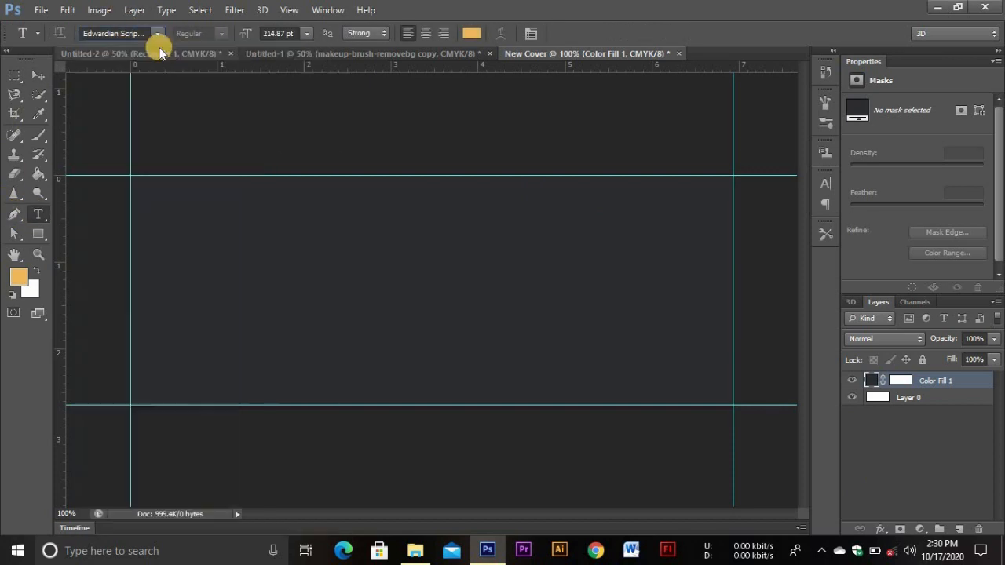
click(474, 32)
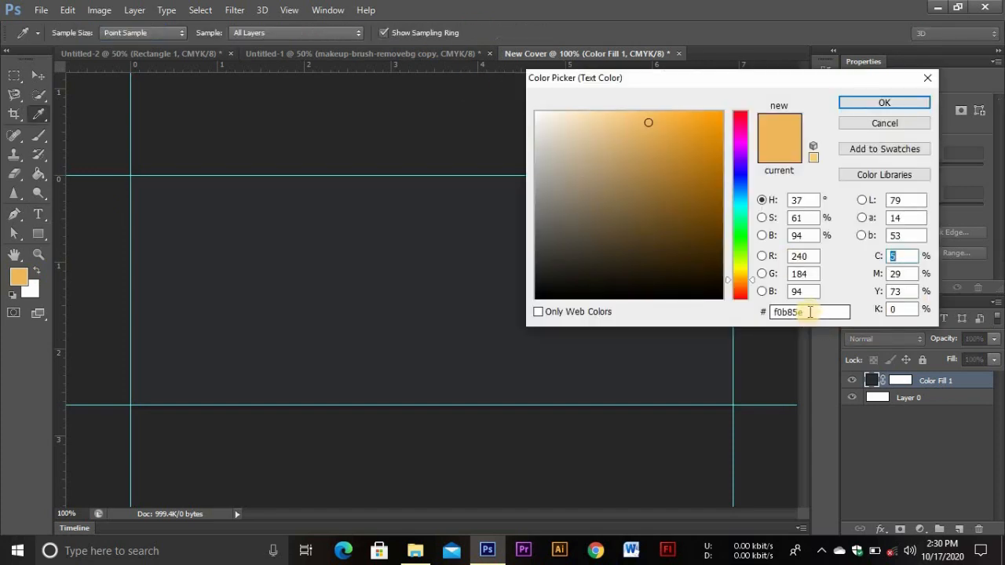
drag(810, 312, 759, 312)
click(872, 106)
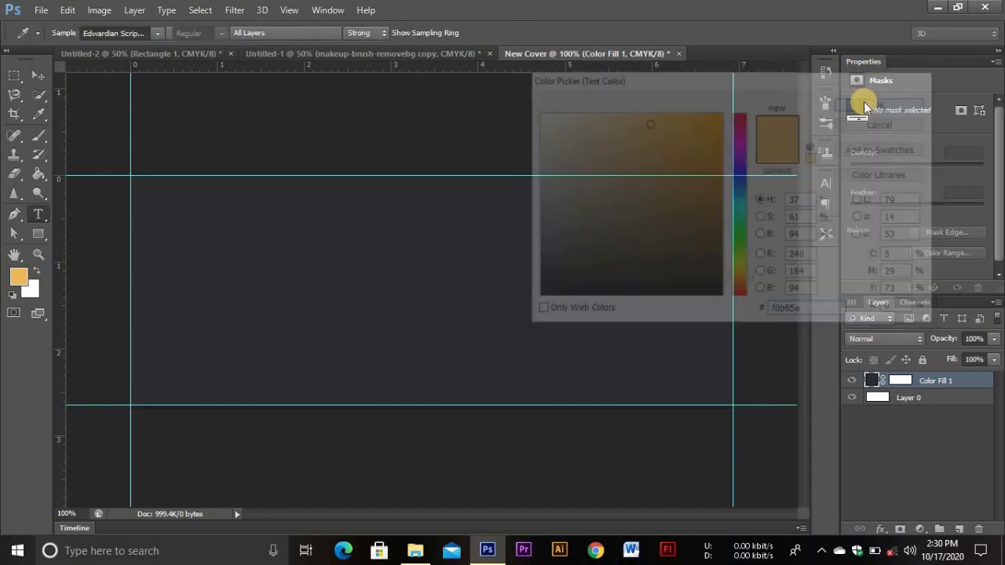
Type 'Dream's Shades' at 394 pt, commit it, and move it toward the upper centre
click(514, 210)
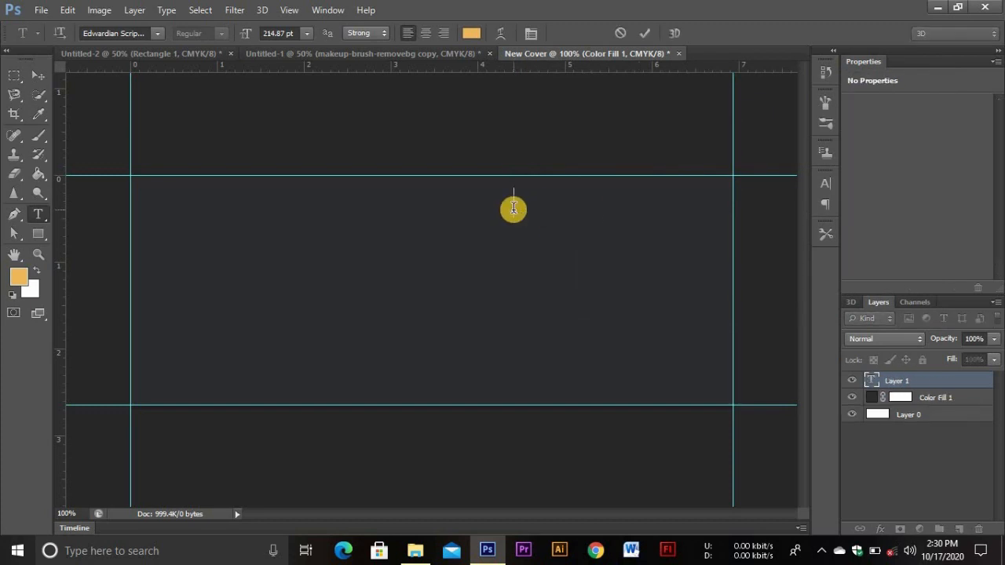
text(Dream)
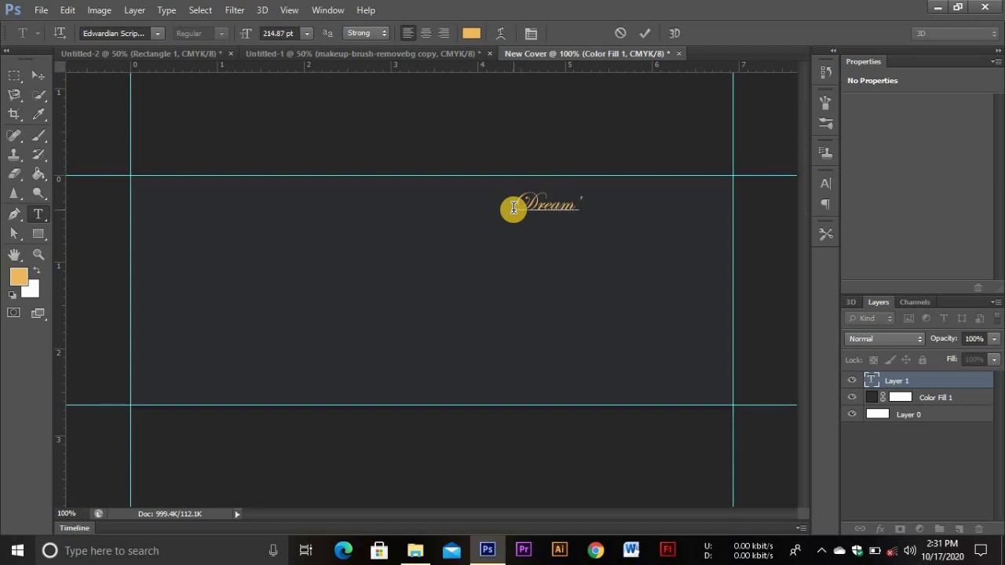
text('s Shades)
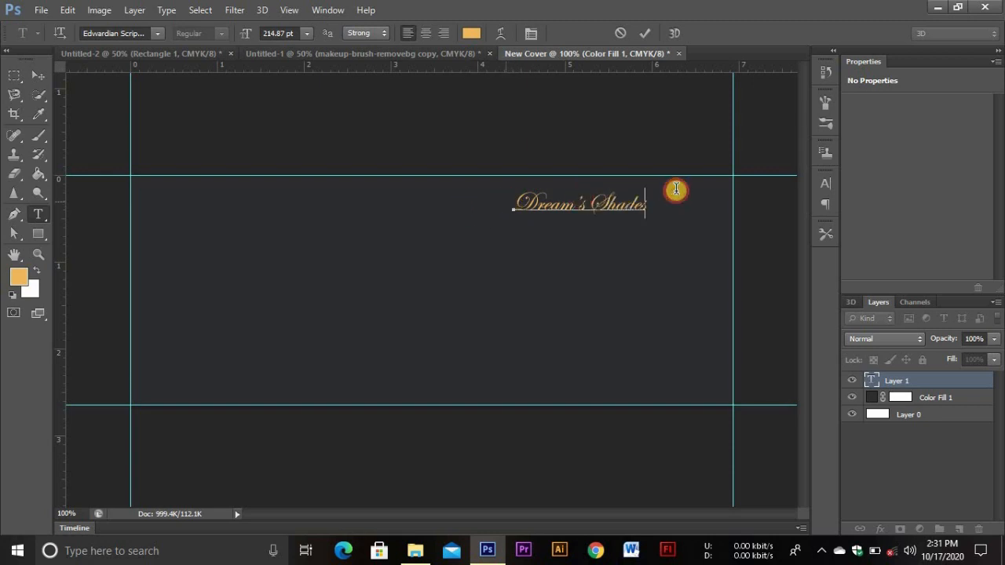
key(ctrl+a)
drag(294, 33, 255, 33)
key(BackSpace)
text(3)
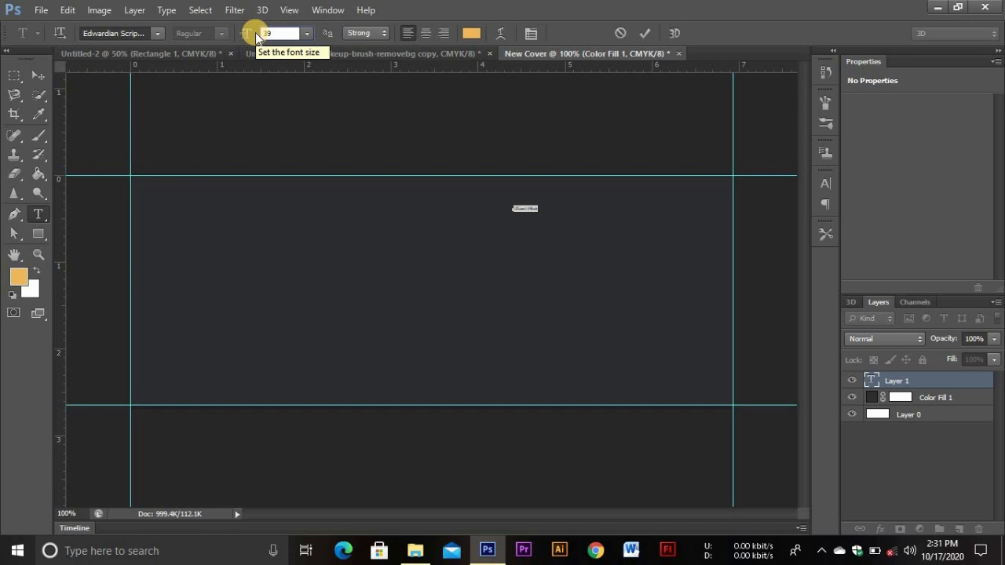
text(94)
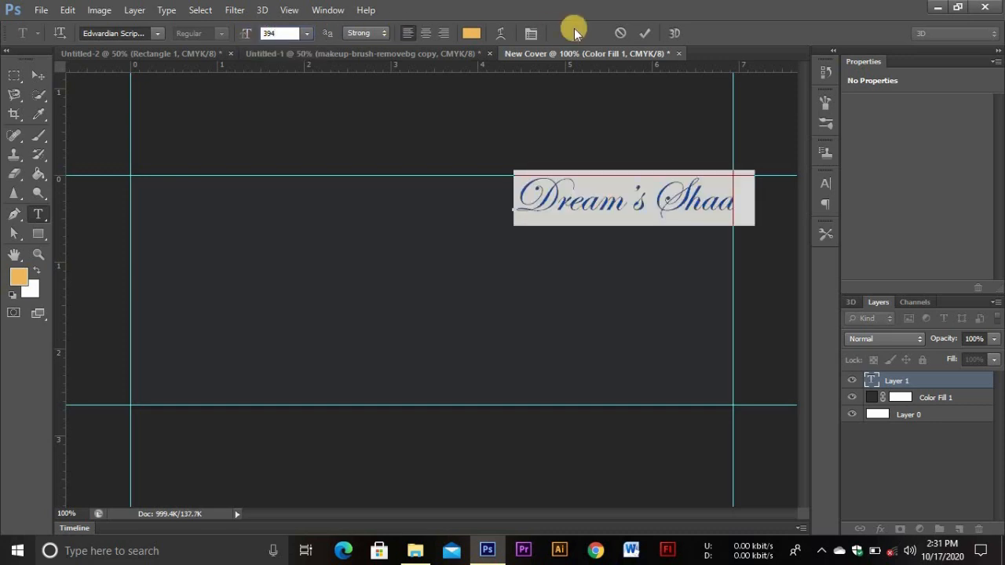
click(644, 34)
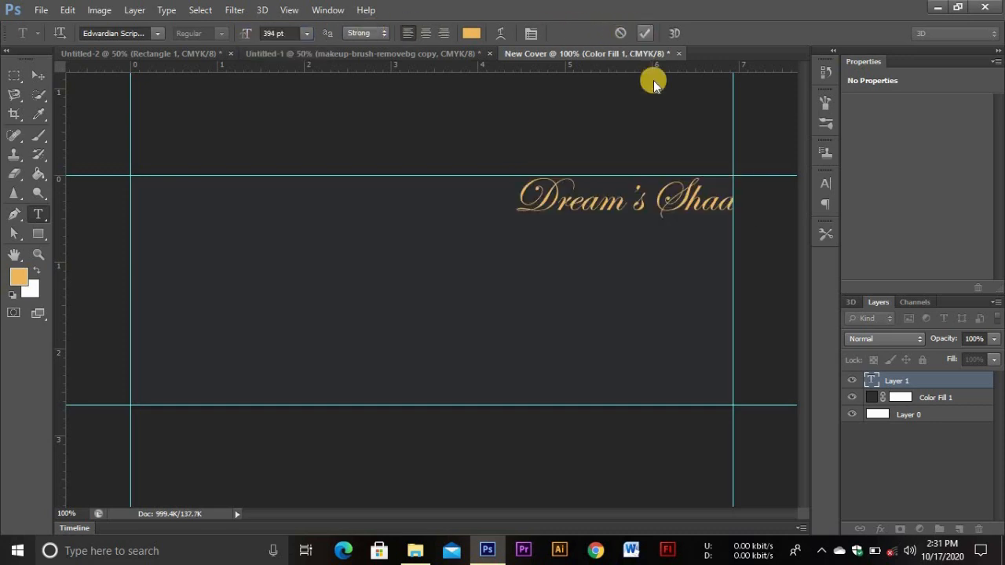
click(37, 76)
drag(636, 205, 577, 224)
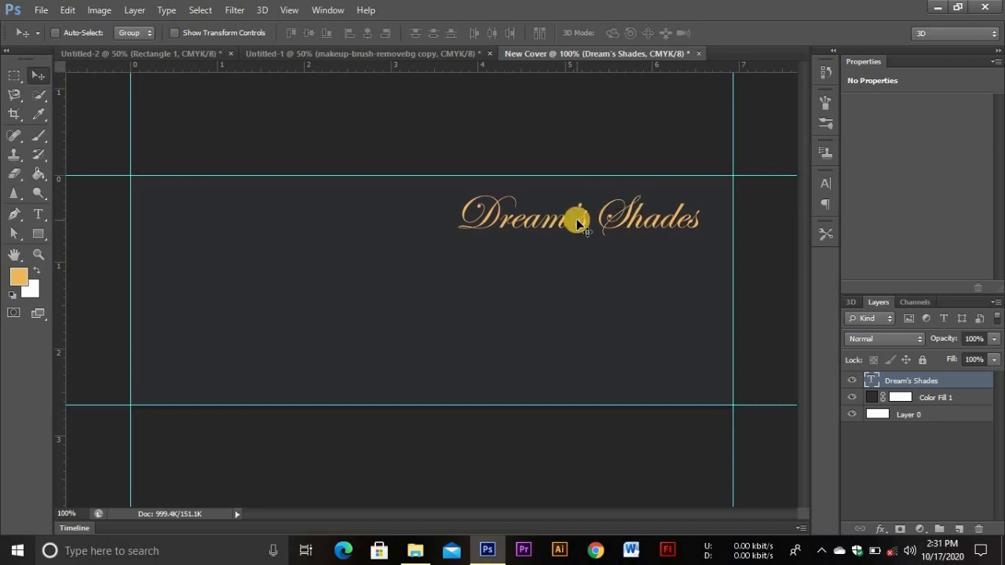
Type 'New fashion Door' below the title and set it in Lucida Bright
key(t)
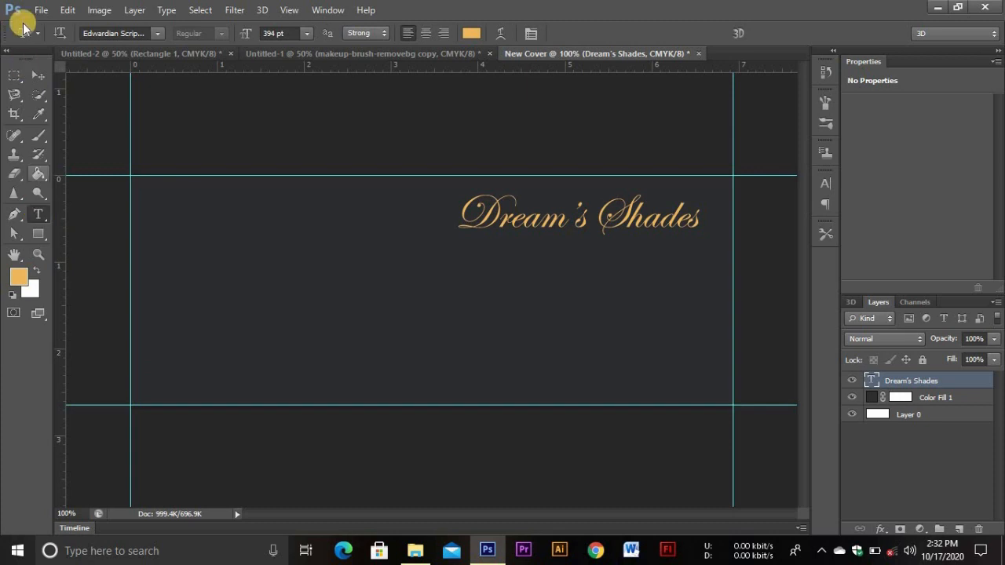
click(509, 257)
text(New)
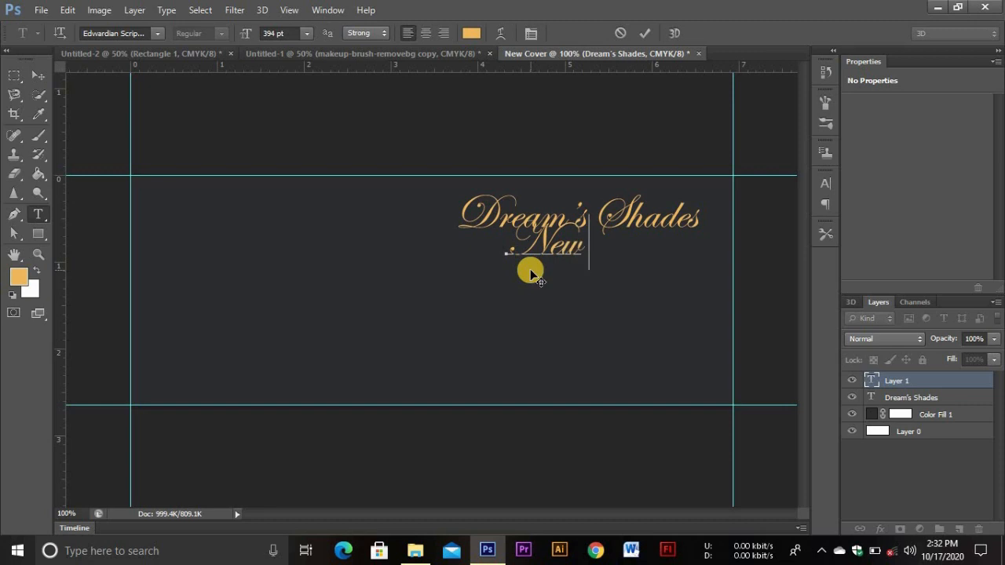
text( fas)
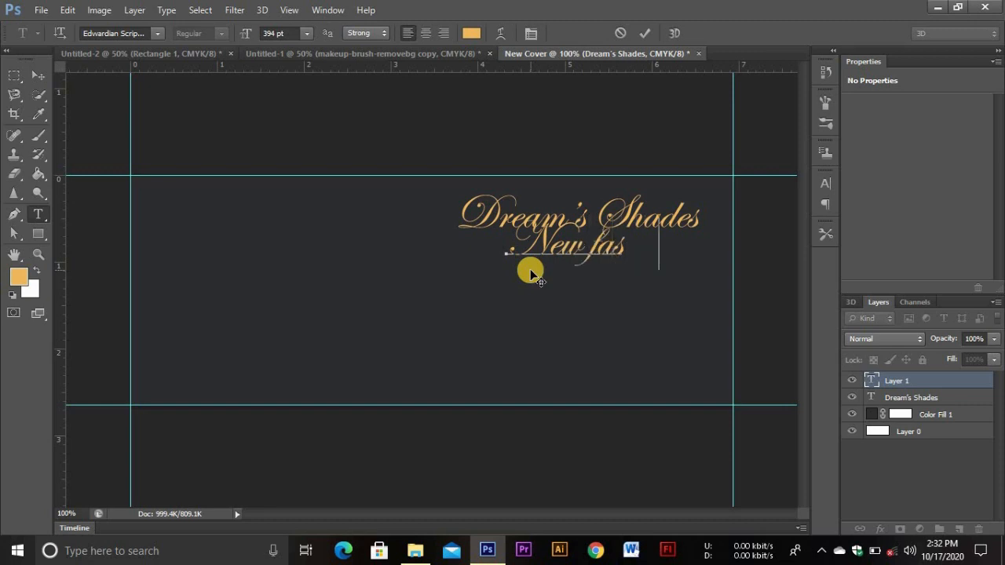
text(hion Dre)
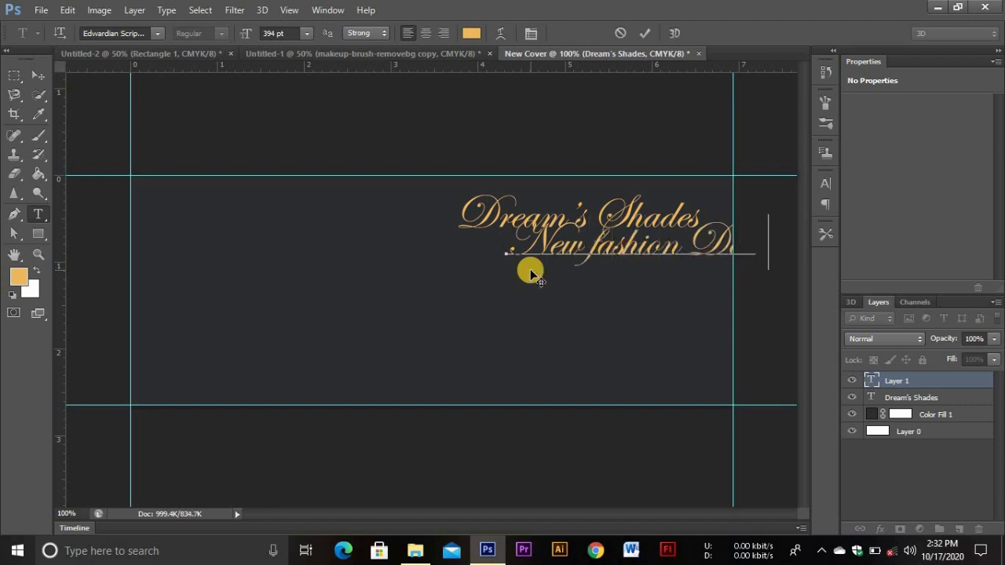
key(ctrl+a)
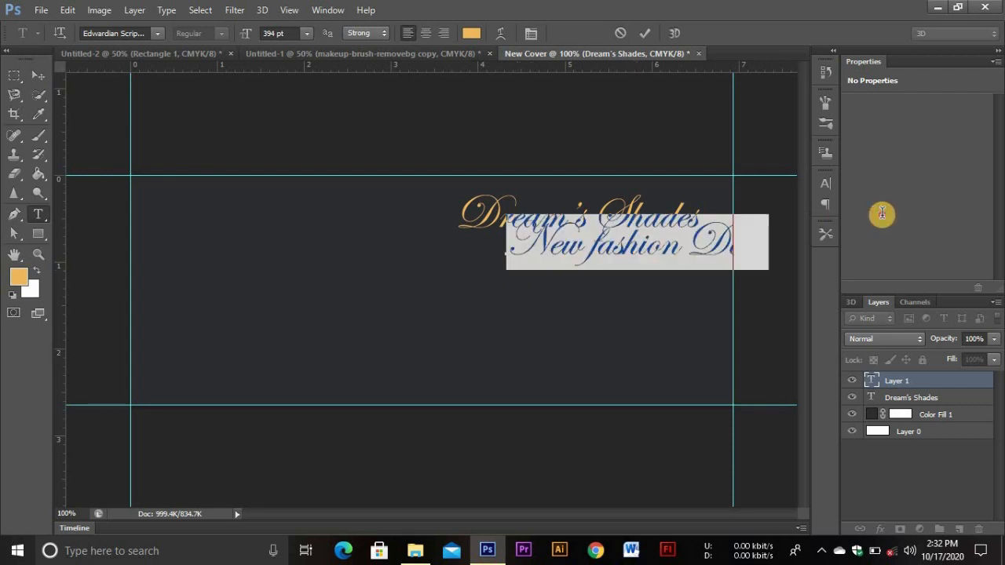
click(155, 33)
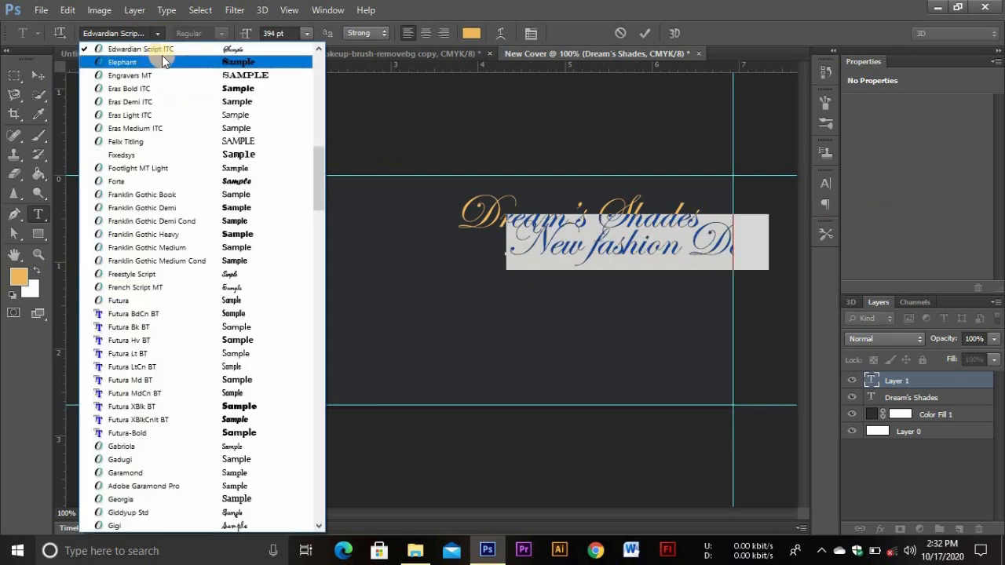
click(139, 31)
key(Down)
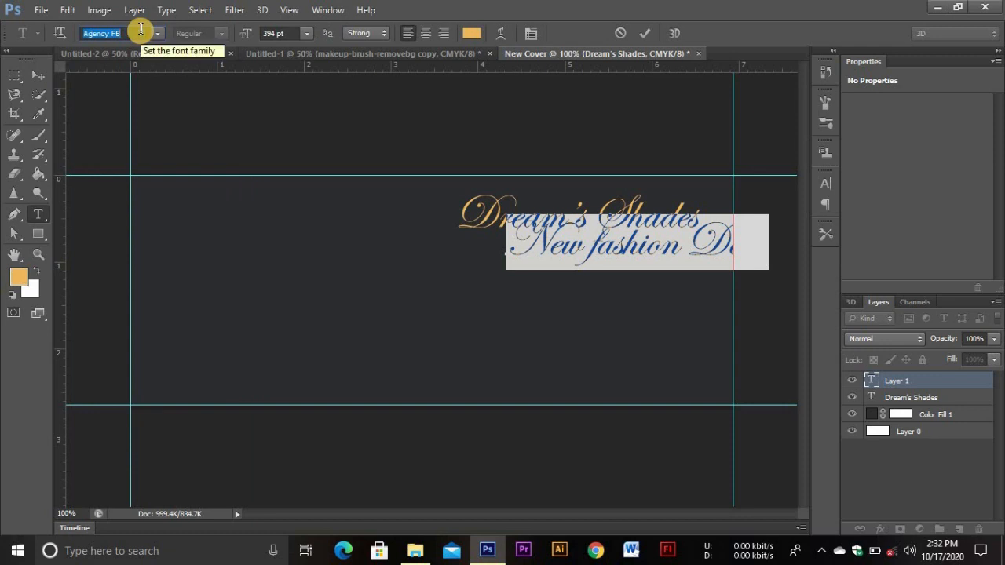
text(Lucida Bright)
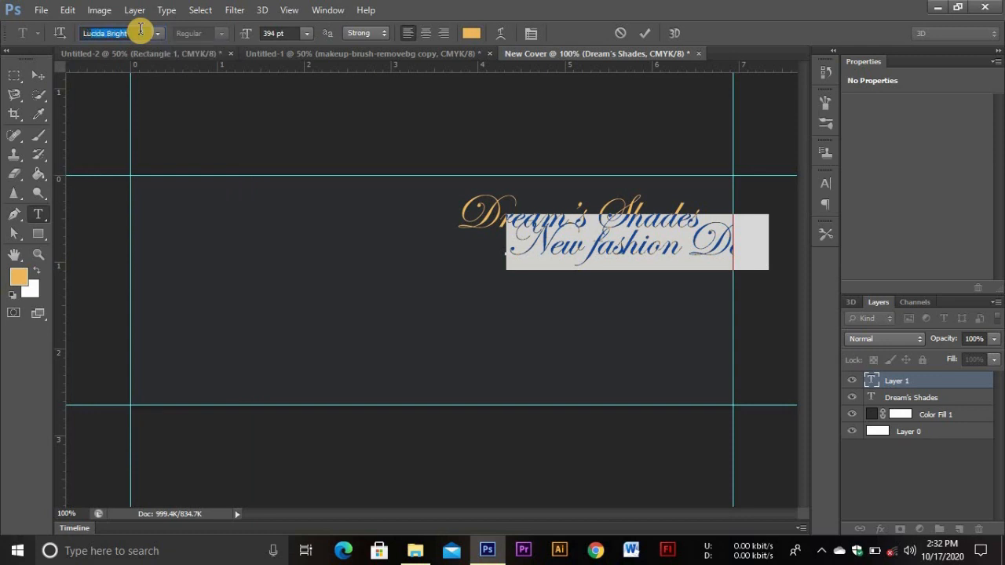
key(Return)
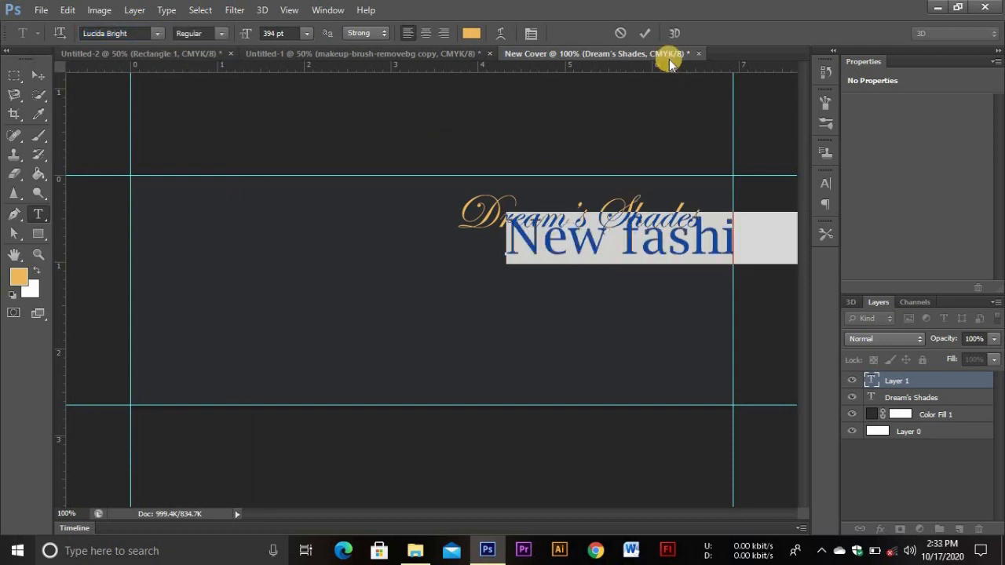
Resize the tagline to 100 pt and commit it
click(264, 33)
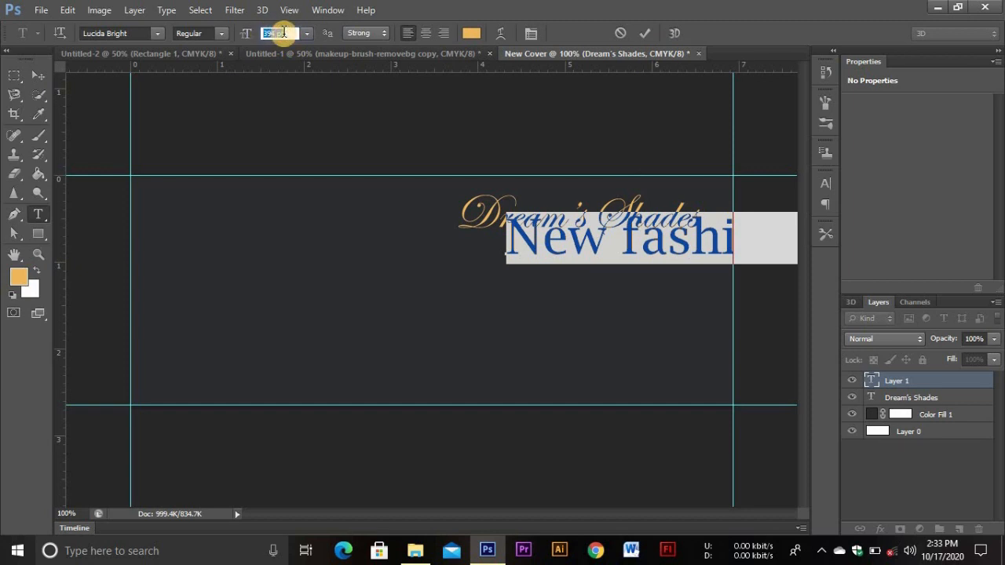
text(10)
key(Return)
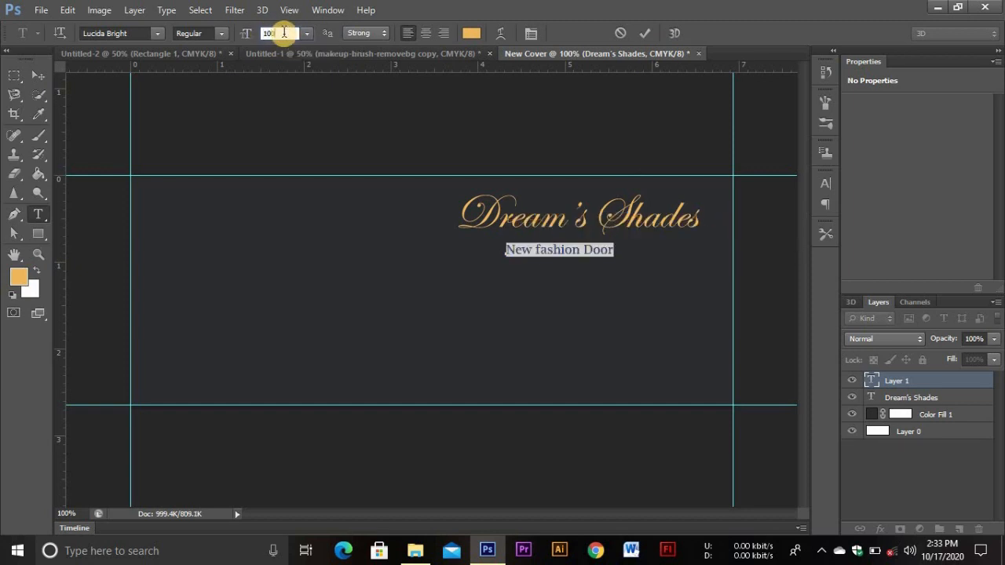
key(Return)
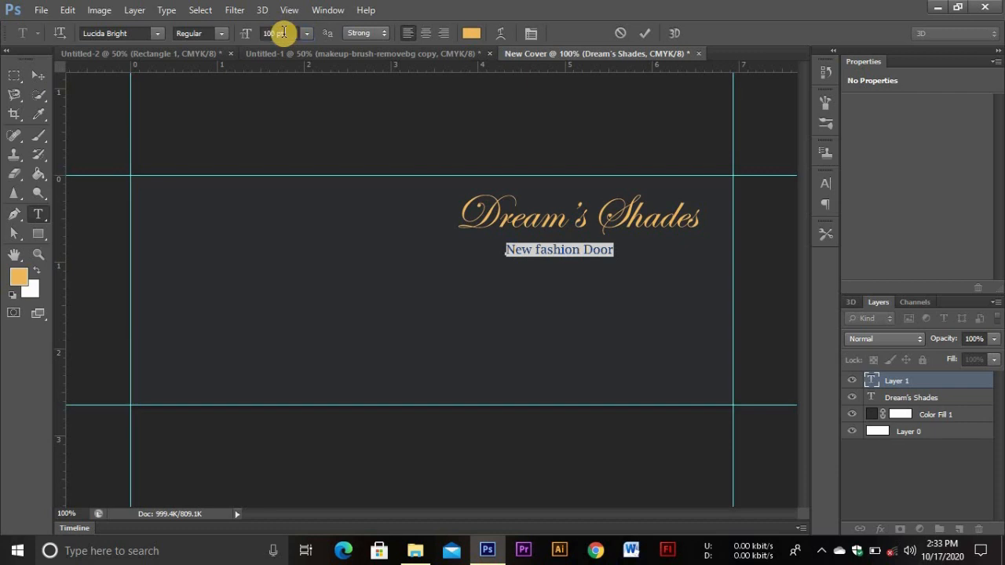
click(640, 37)
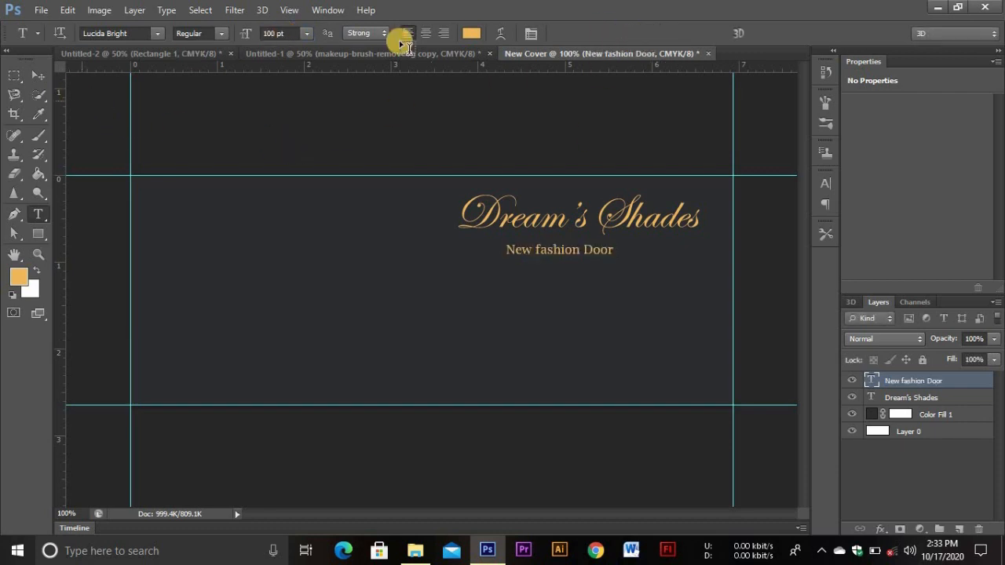
Recolour the 'New fashion Door' text to light grey dcdbdb and commit the change
drag(508, 249, 616, 253)
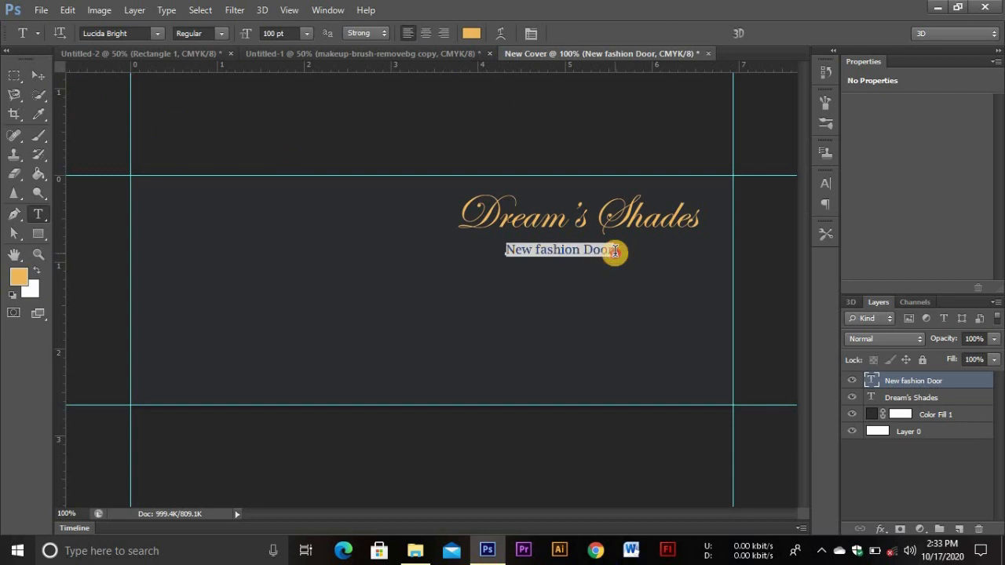
click(474, 36)
double_click(785, 312)
key(BackSpace)
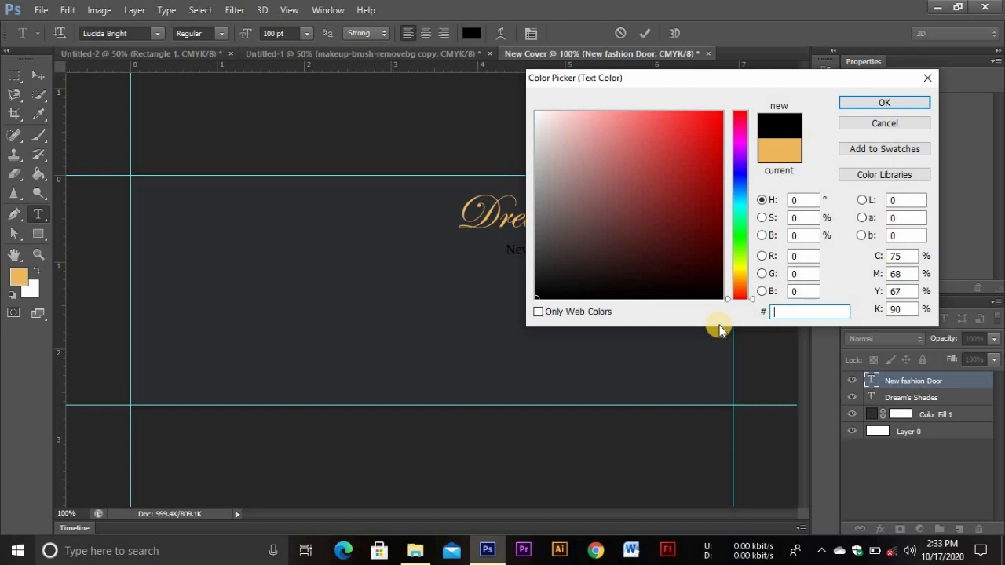
text(d)
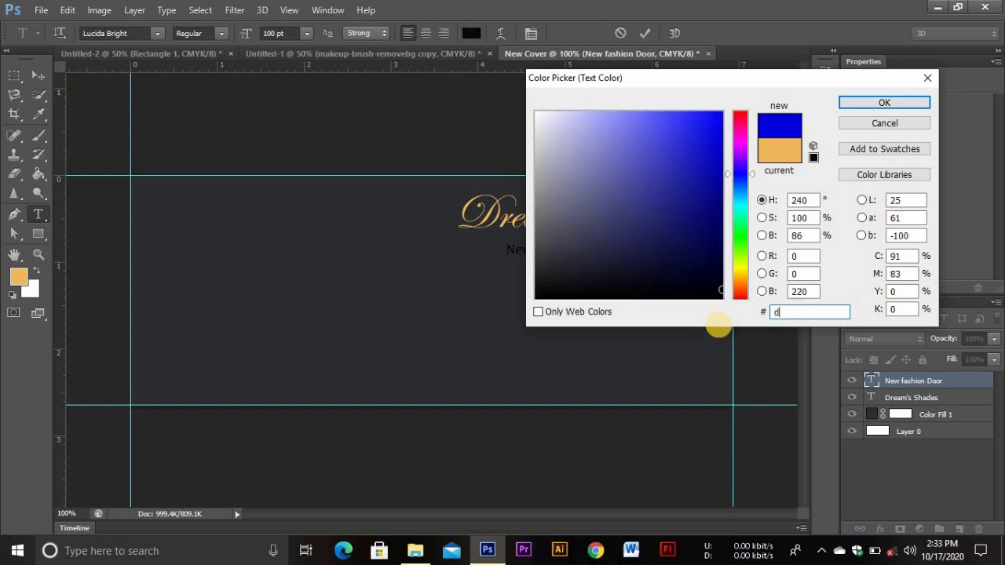
text(cdbdb)
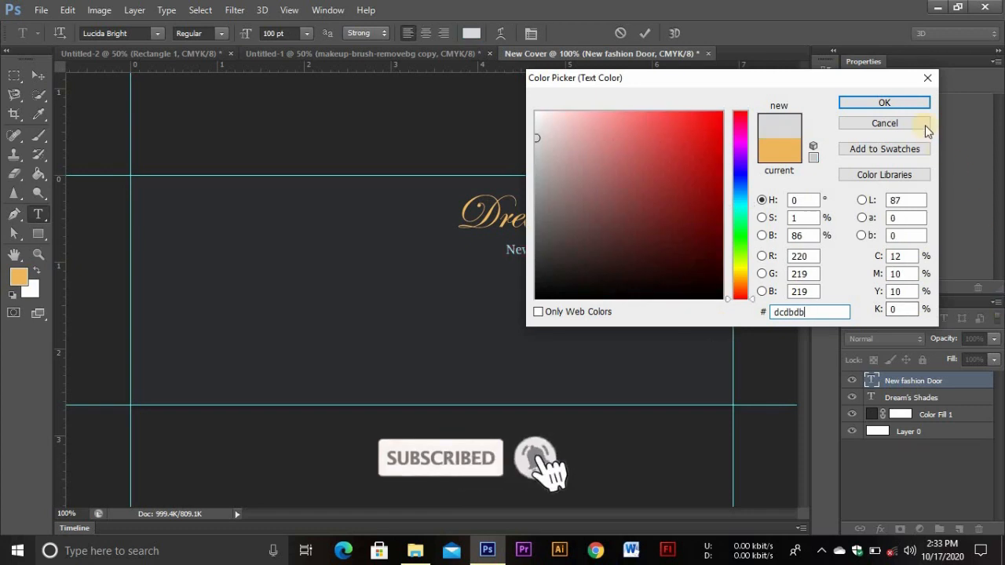
click(906, 106)
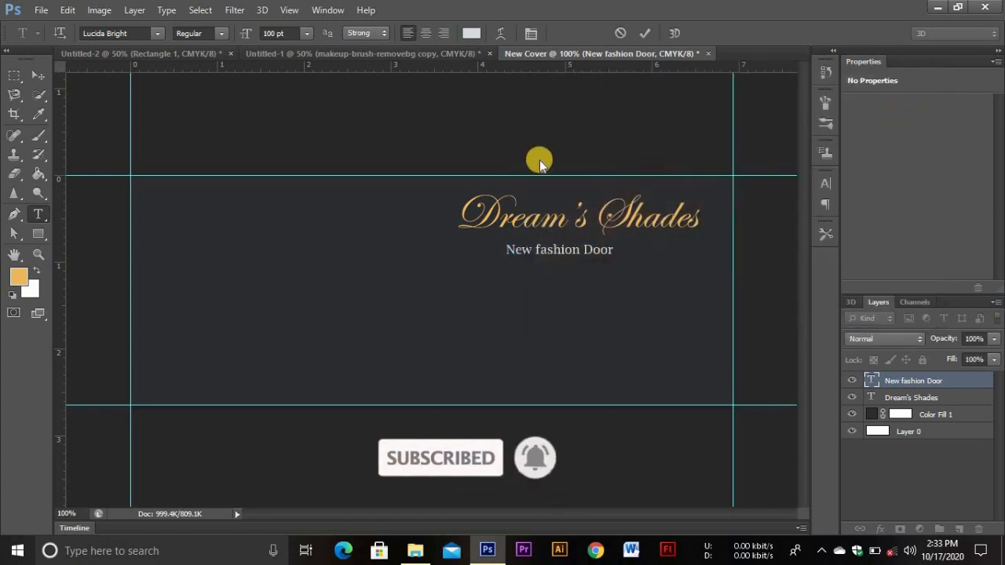
click(643, 31)
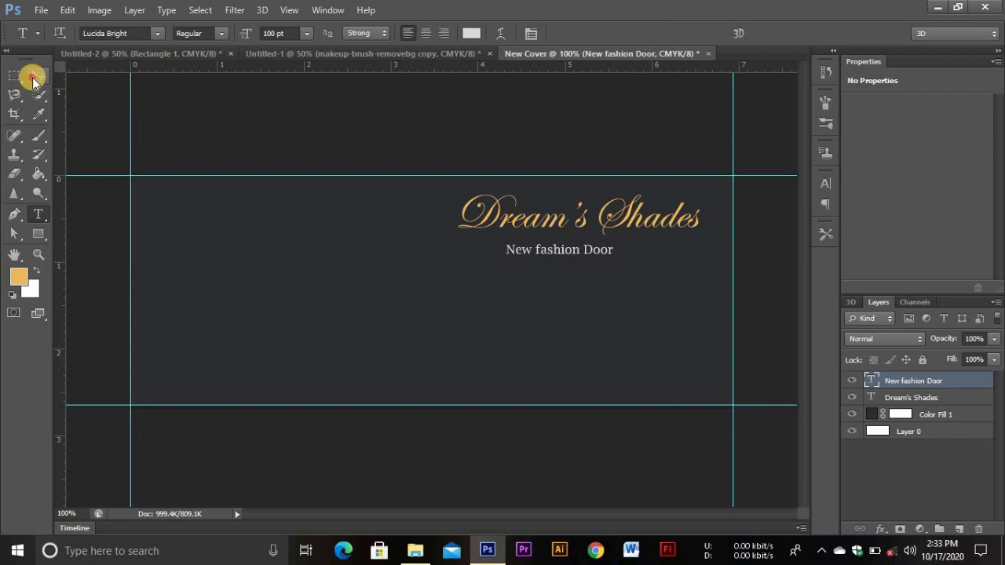
Shift the 'New fashion Door' tagline right so it centres under the title
click(36, 74)
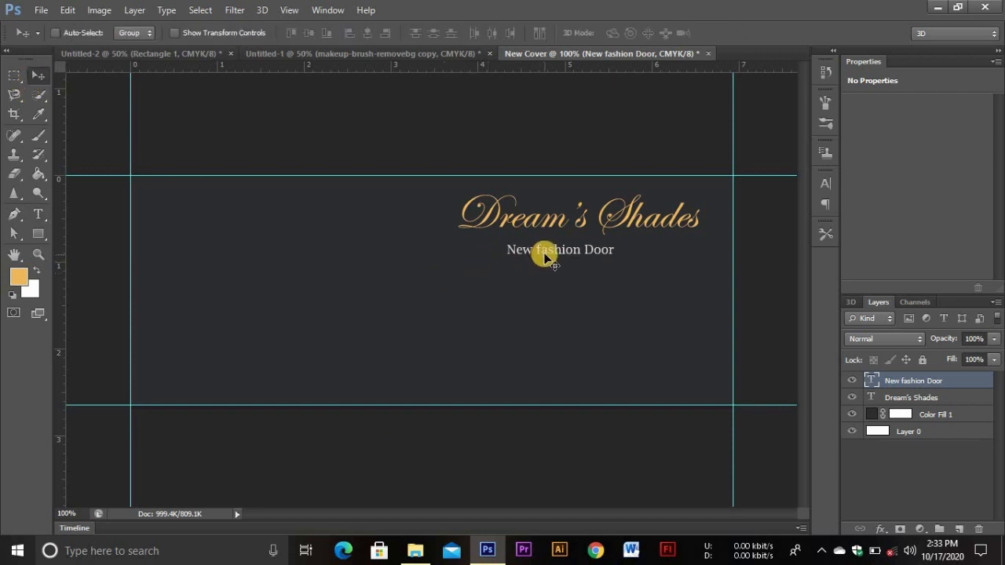
drag(542, 253, 545, 254)
key(Right)
key(Right)
key(Right)
key(Right)
key(Right)
key(Right)
key(Right)
key(Right)
key(Right)
key(Right)
key(Right)
key(Right)
key(Right)
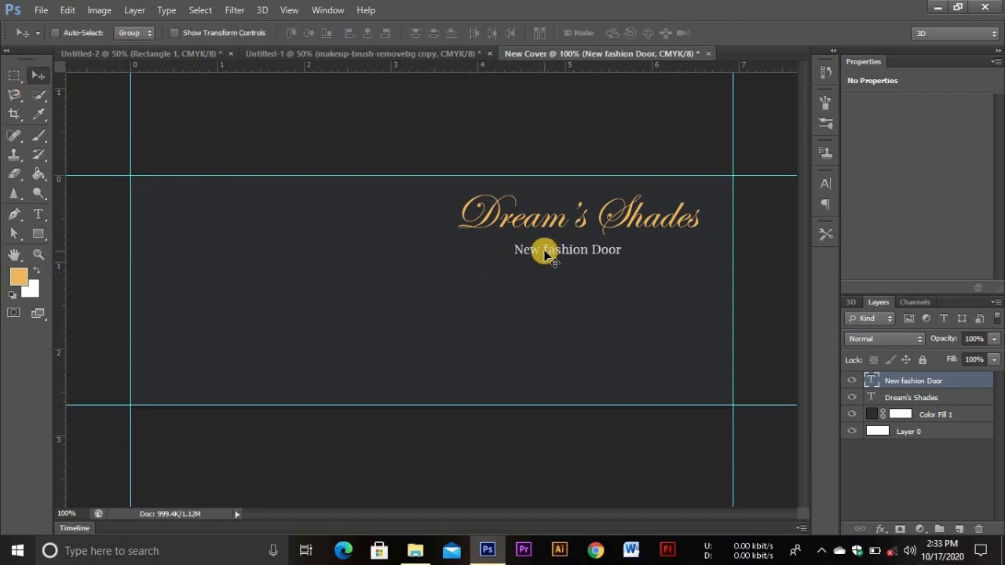
key(Right)
key(Right)
key(Right)
key(Right)
key(Right)
key(Right)
key(Right)
key(Right)
key(Right)
key(Right)
key(Right)
key(Right)
key(Right)
key(Right)
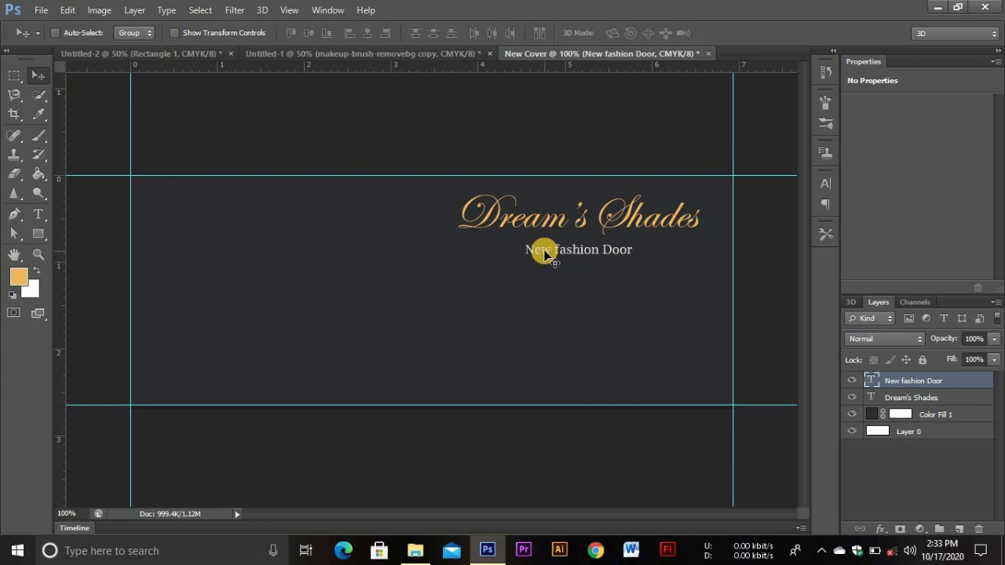
key(Up)
key(Up)
key(Right)
key(Right)
key(Right)
key(Down)
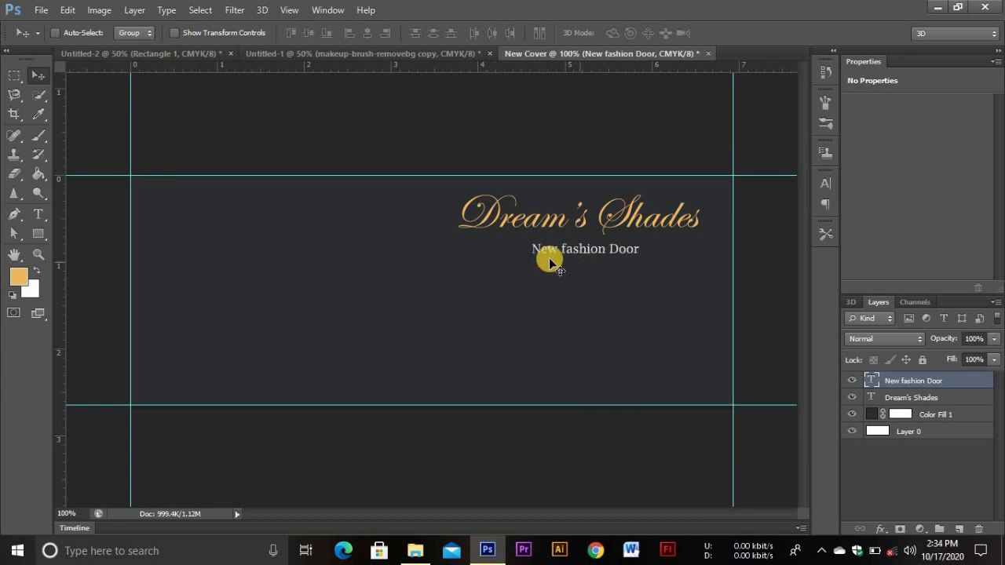
key(Left)
key(Left)
key(Left)
key(Left)
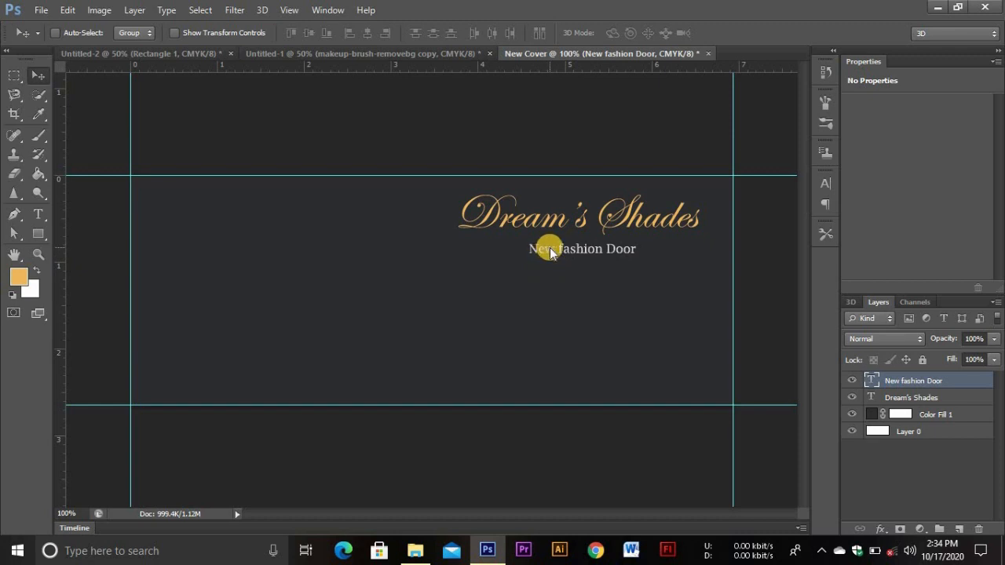
Nudge the Dream's Shades title slightly left and down
click(895, 398)
key(Left)
key(Left)
key(Left)
key(Left)
key(Down)
key(Down)
key(Down)
key(Down)
key(Down)
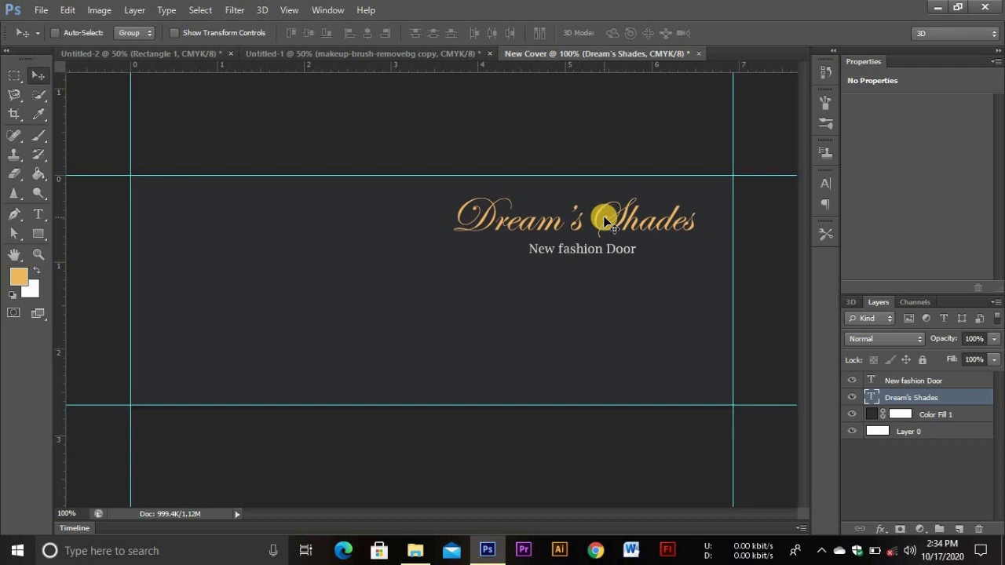
click(37, 214)
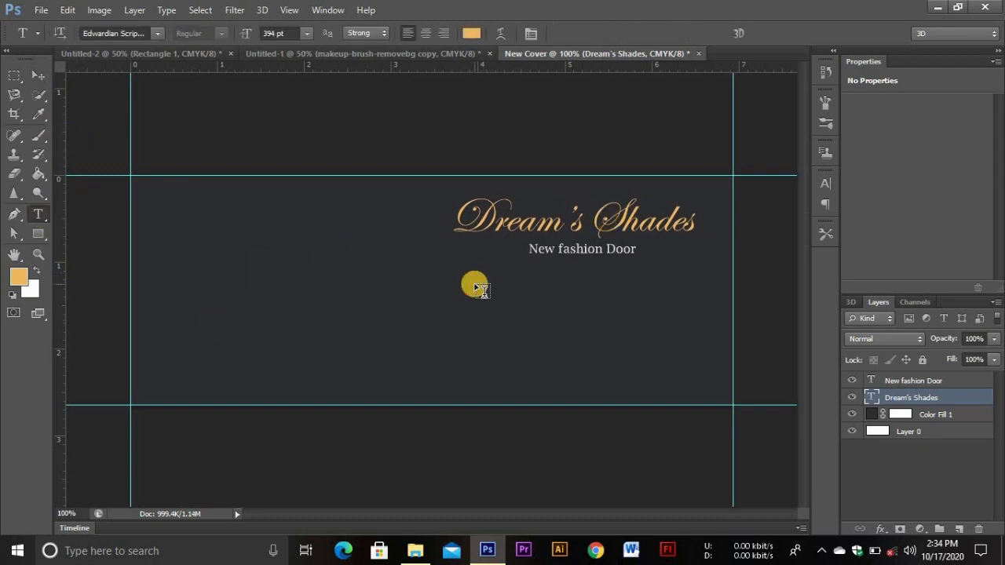
Start a new text line below the tagline in light grey dcdbdb
click(475, 288)
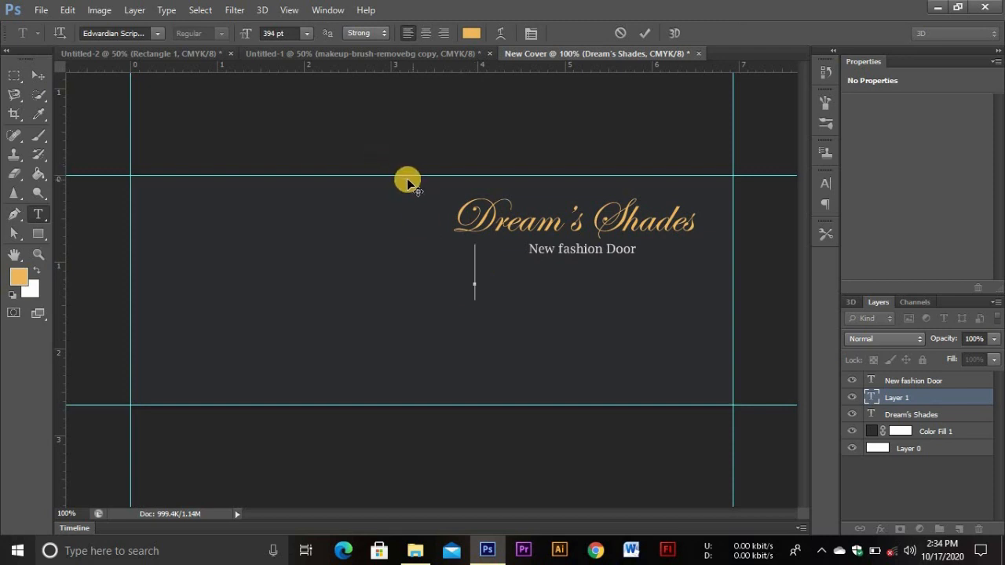
click(471, 33)
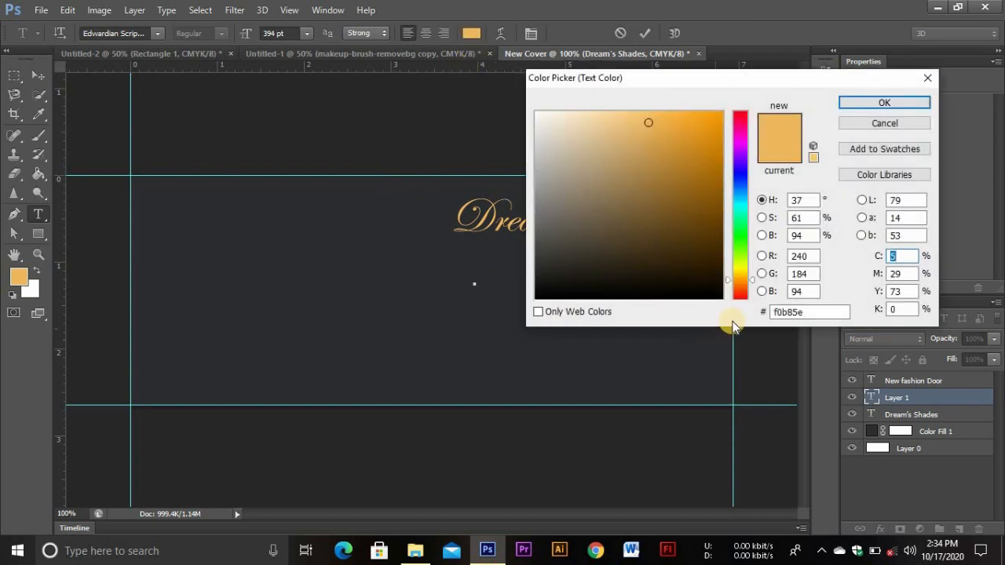
drag(819, 312, 747, 314)
key(BackSpace)
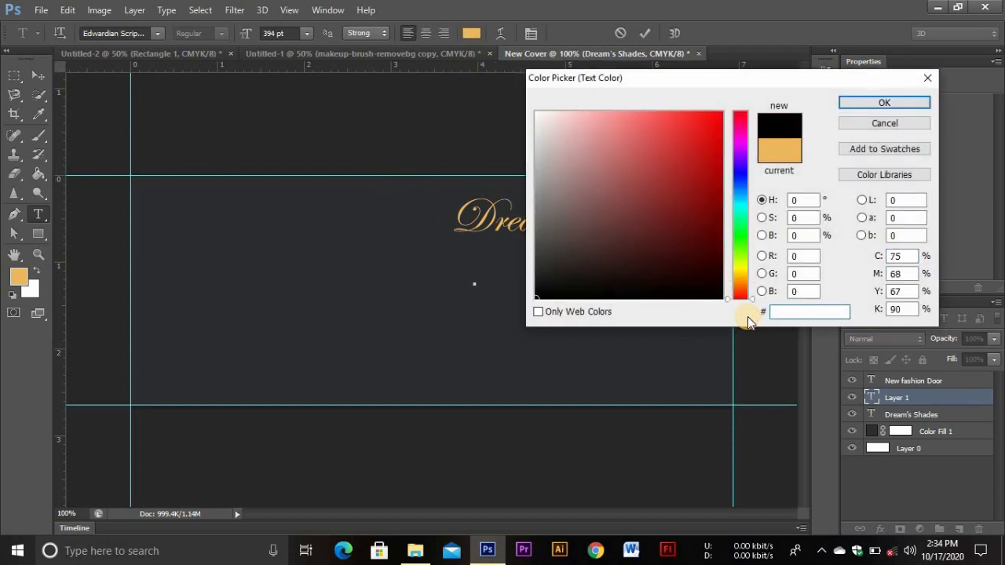
text(dc)
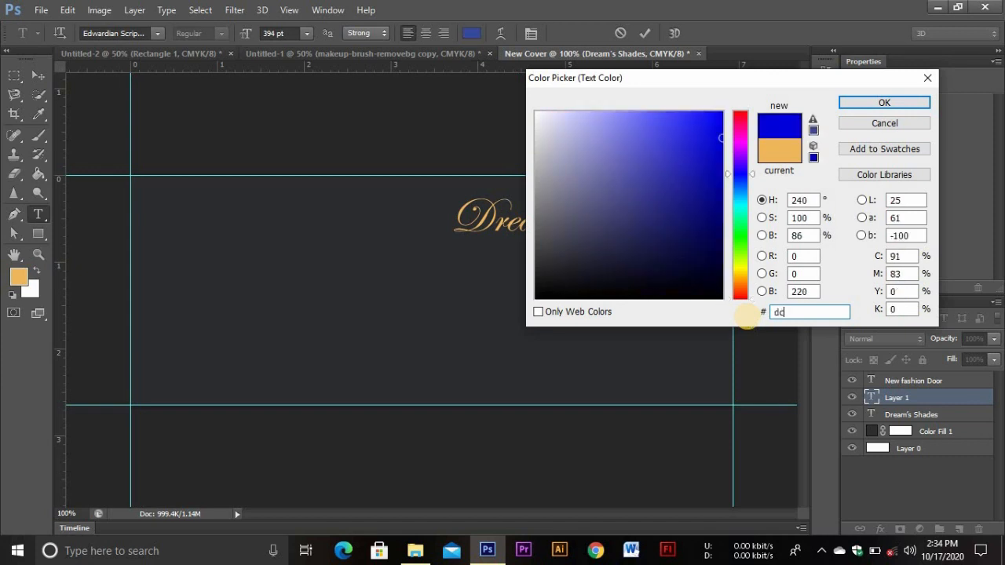
text(dbdb)
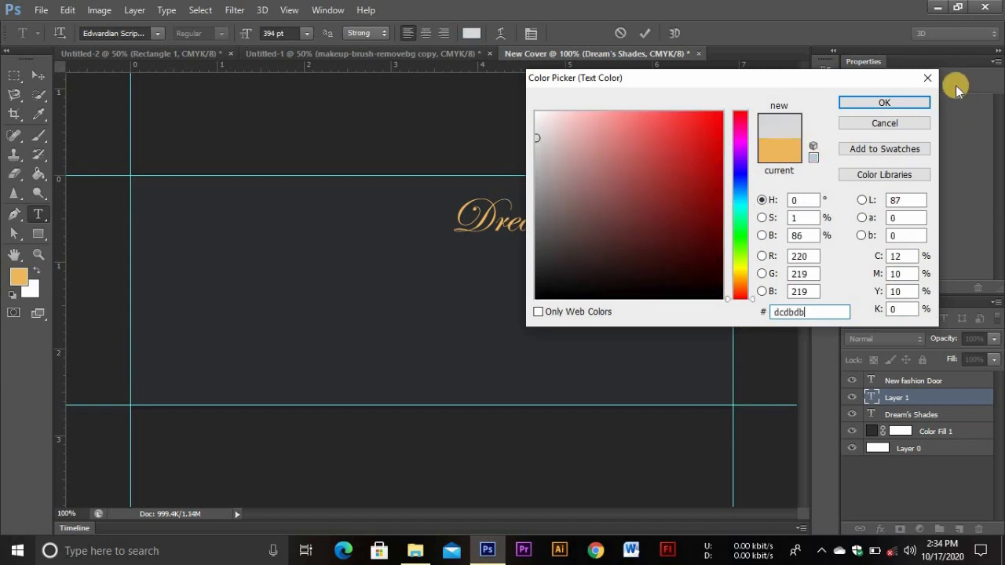
click(895, 98)
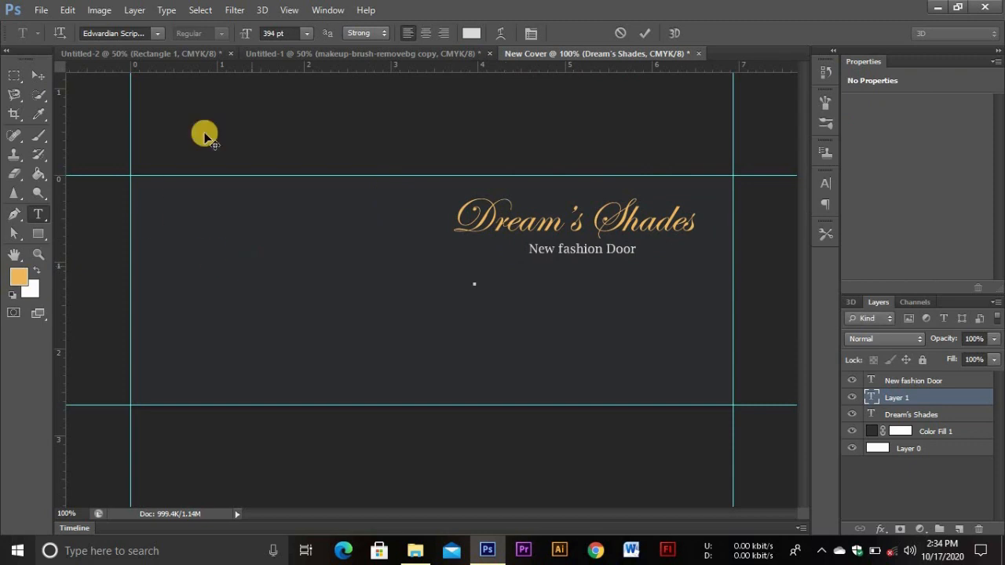
Set the new line's font to Lucida Bright at 96 pt
drag(287, 33, 200, 50)
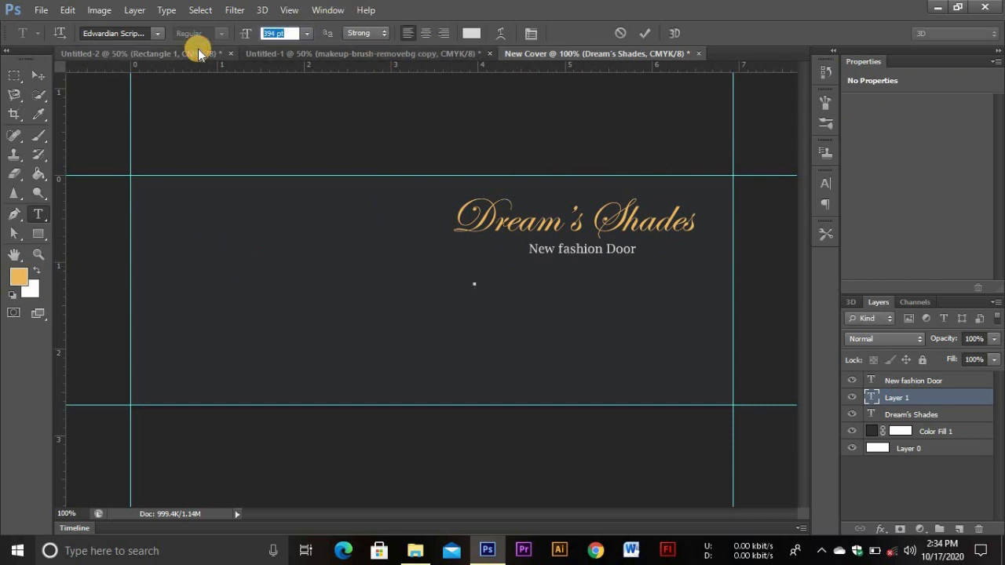
key(BackSpace)
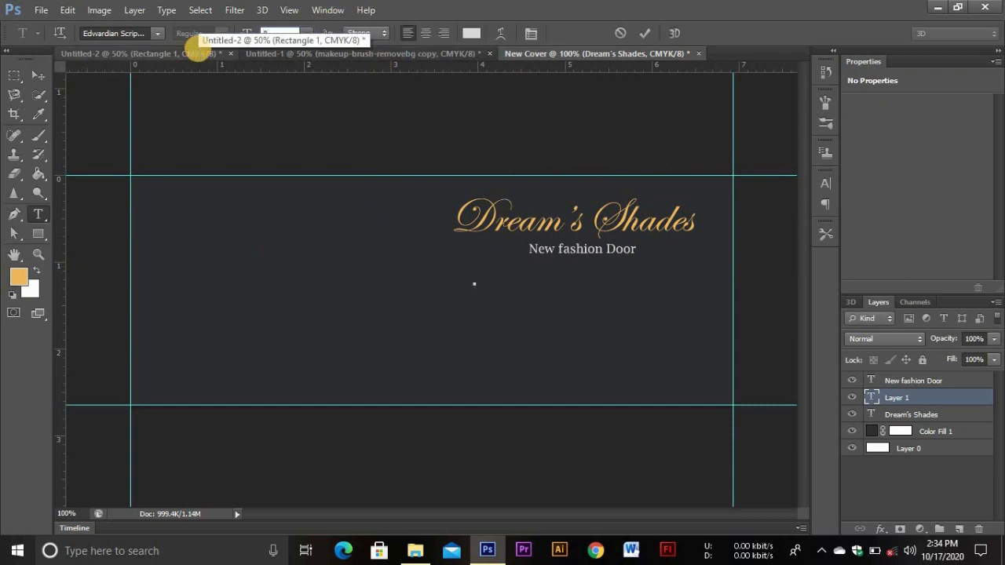
text(96)
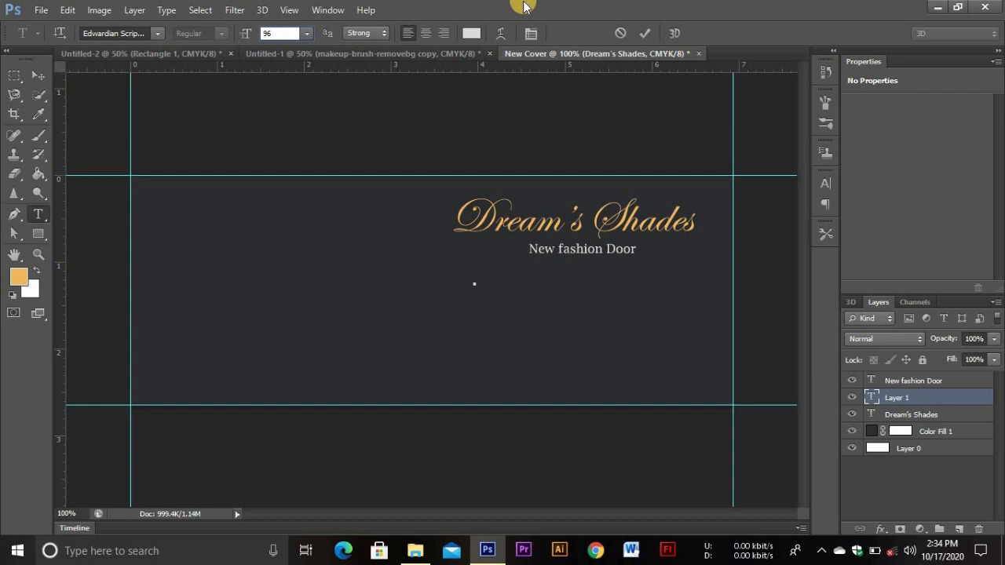
click(158, 33)
click(142, 32)
drag(137, 35, 86, 34)
text(ase)
key(Return)
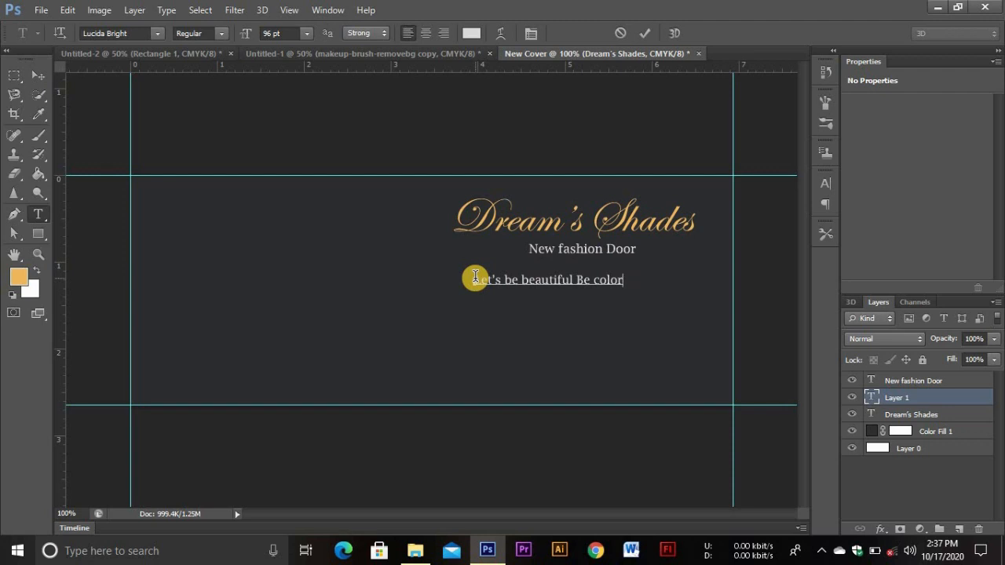
Commit 'Let's be beautiful Be colorful and Be you' and shift it slightly left to centre
triple_click(469, 290)
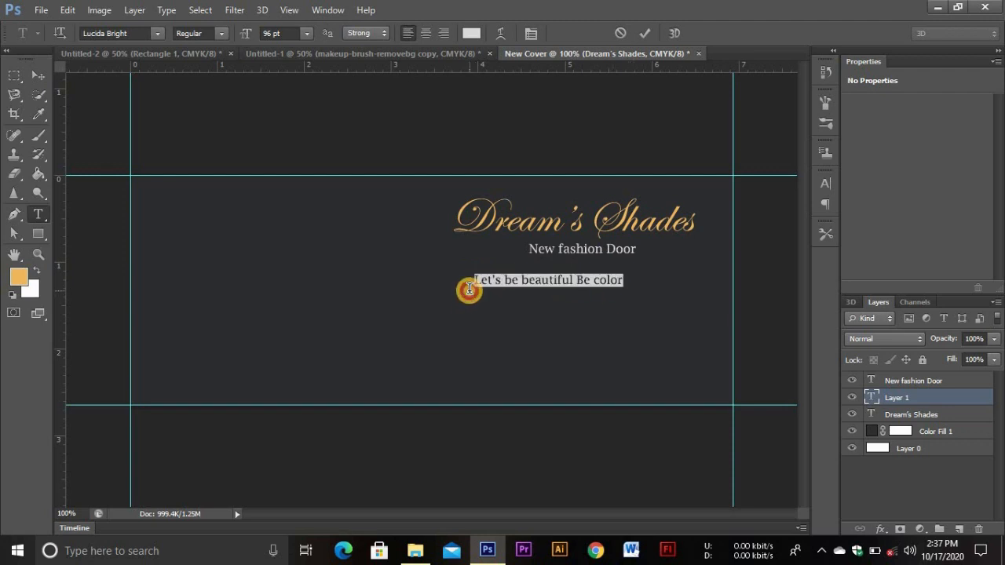
click(621, 282)
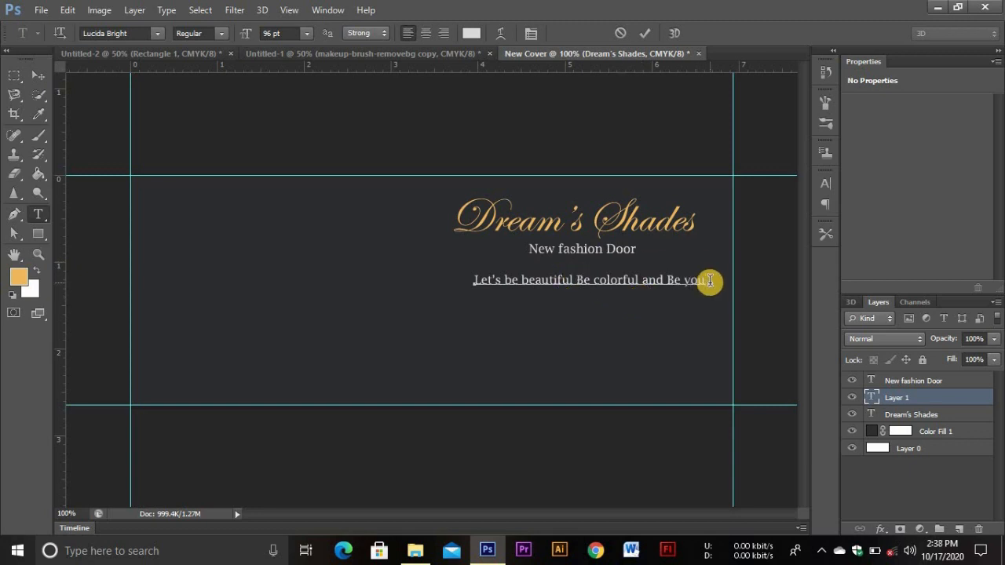
click(646, 34)
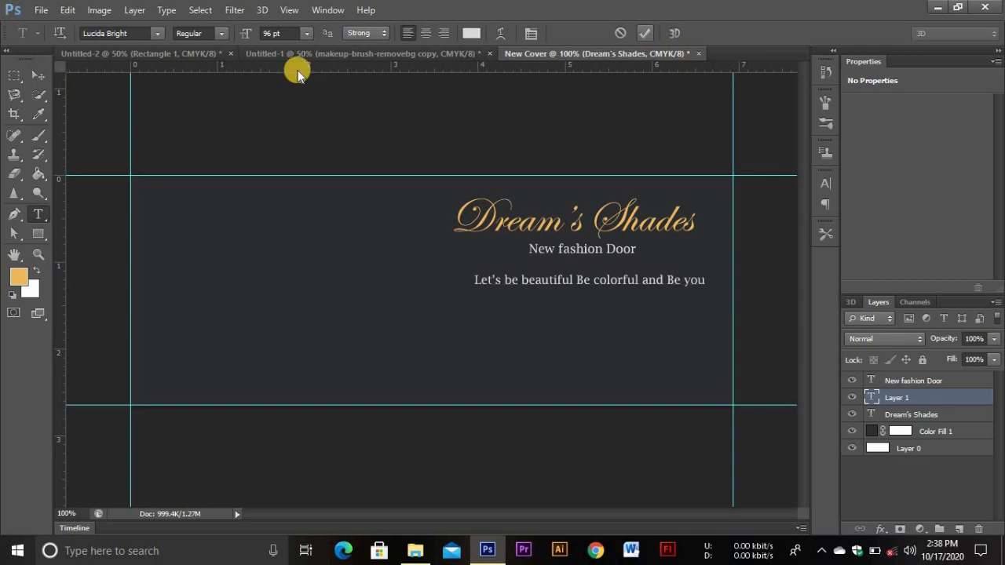
key(v)
drag(526, 278, 521, 280)
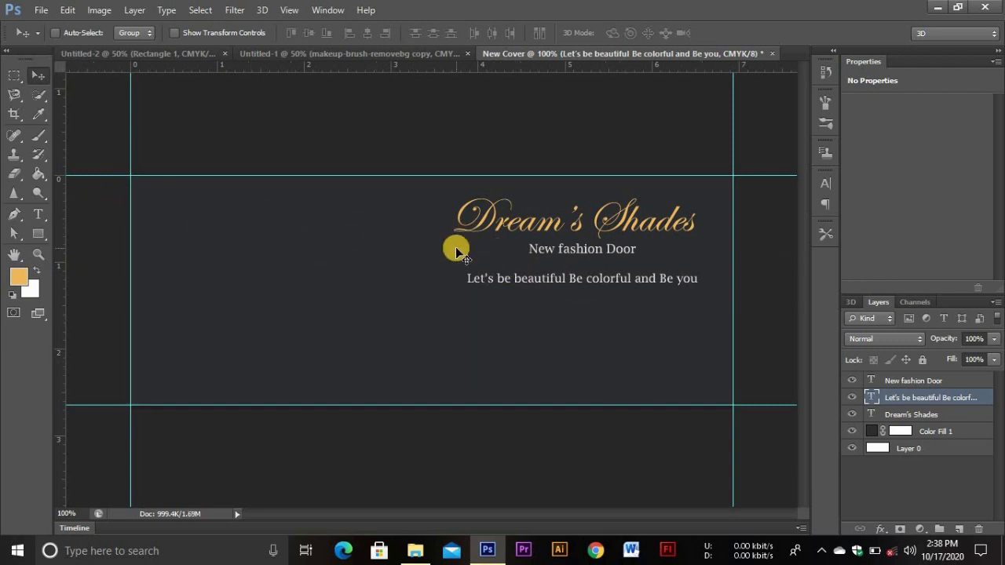
click(925, 381)
click(925, 396)
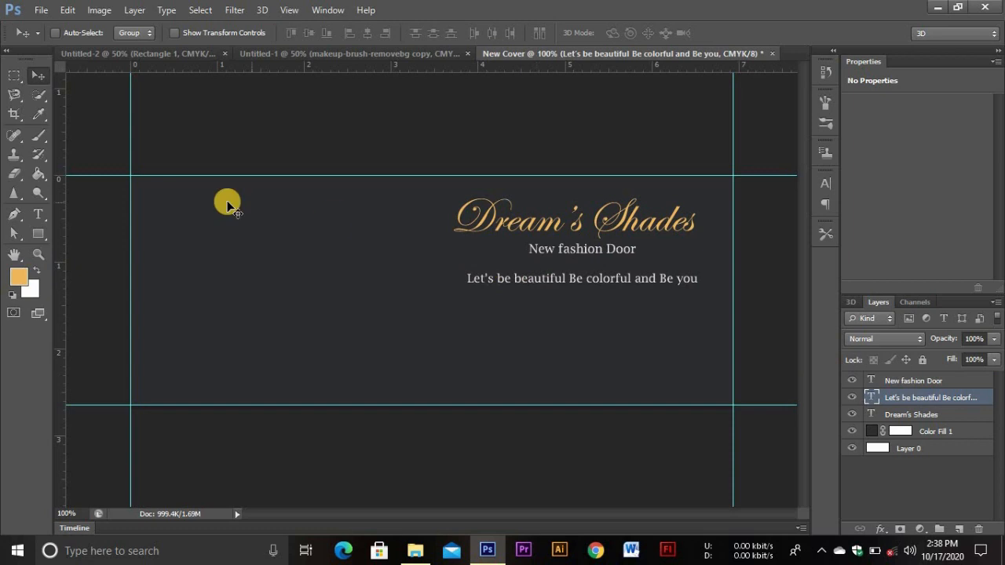
Add 'Beauty is all about you' beneath the tagline and nudge it down and right
click(38, 214)
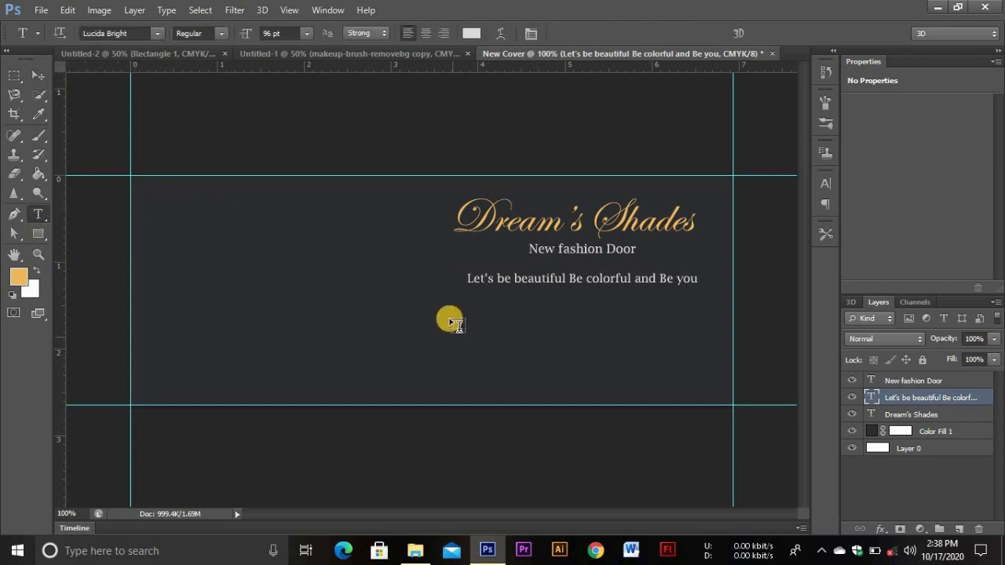
click(505, 298)
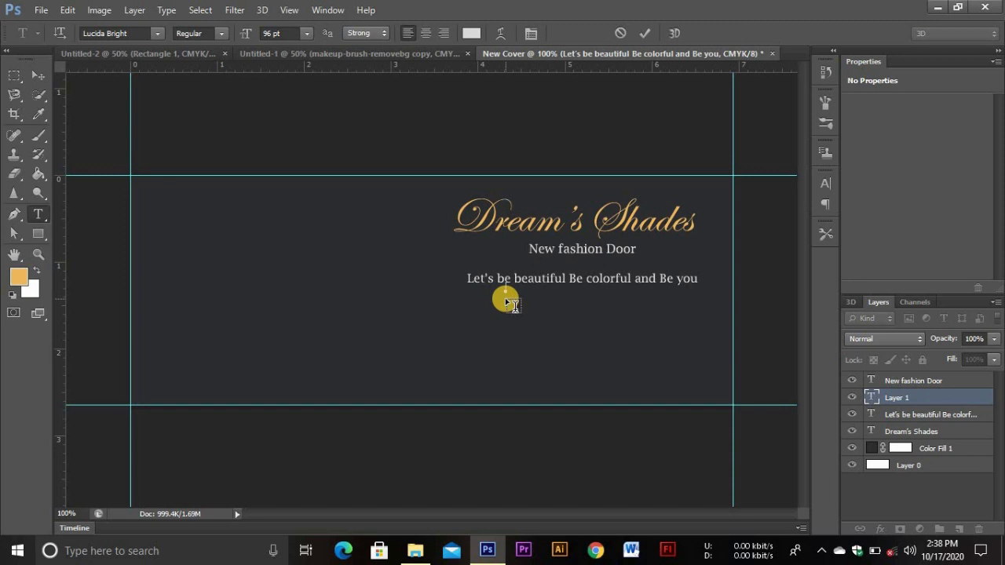
text(Beauty is all ab out you)
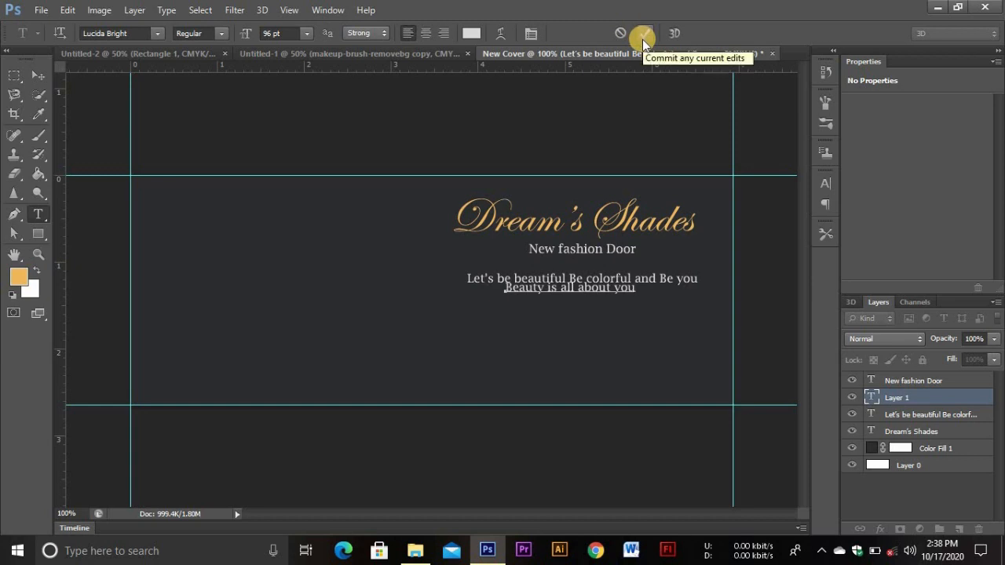
click(642, 38)
click(38, 75)
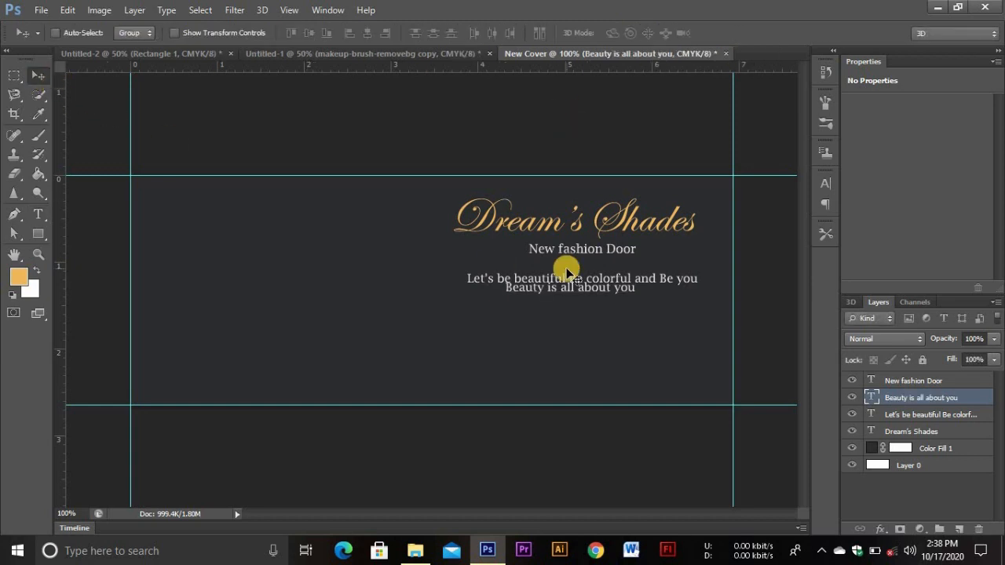
key(Down)
key(Down)
key(Down)
key(Down)
key(Down)
key(Down)
key(Down)
key(Down)
key(Down)
key(Down)
key(Down)
key(Down)
key(Right)
key(Right)
key(Right)
key(Right)
key(Right)
key(Right)
key(Right)
key(Right)
key(Right)
key(Right)
key(Right)
key(Right)
key(Right)
key(Right)
key(Right)
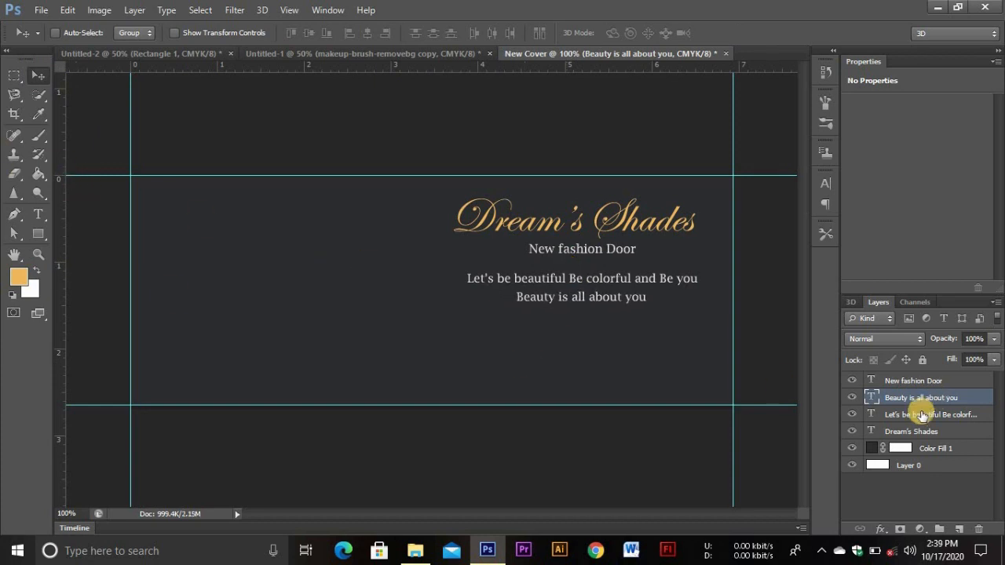
click(923, 414)
click(911, 385)
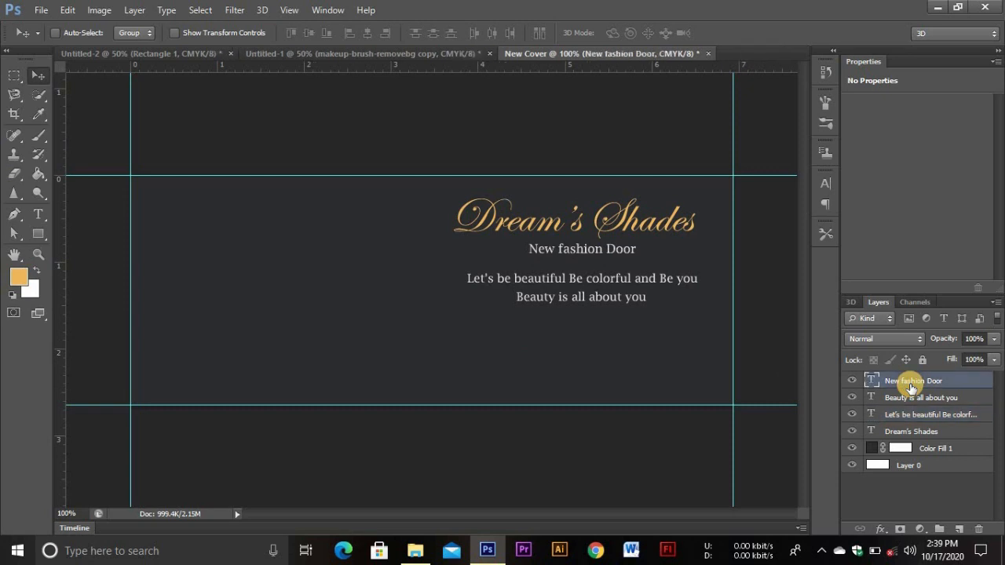
Group the four text layers into Group 1
ctrl+click(911, 401)
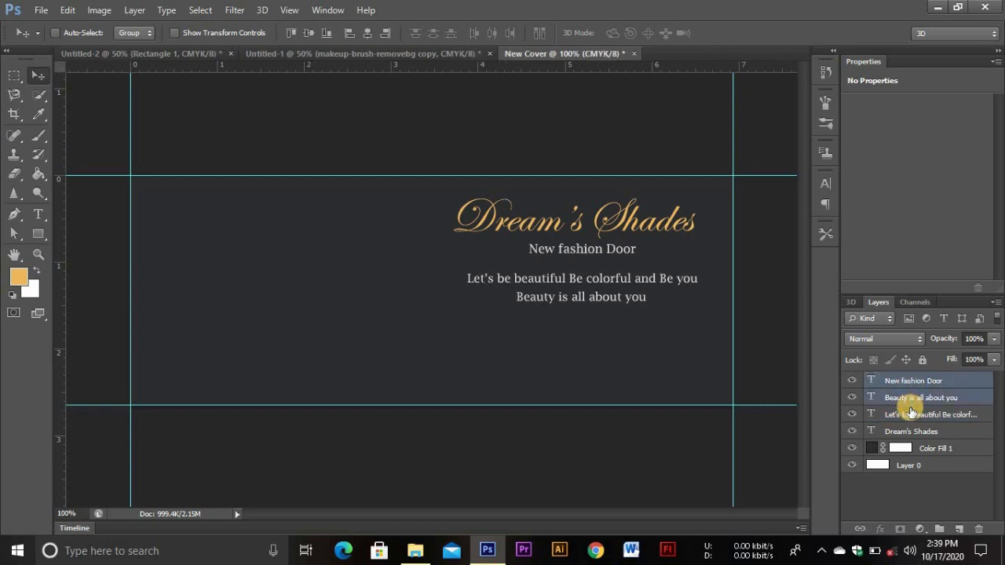
shift+click(915, 431)
key(ctrl+g)
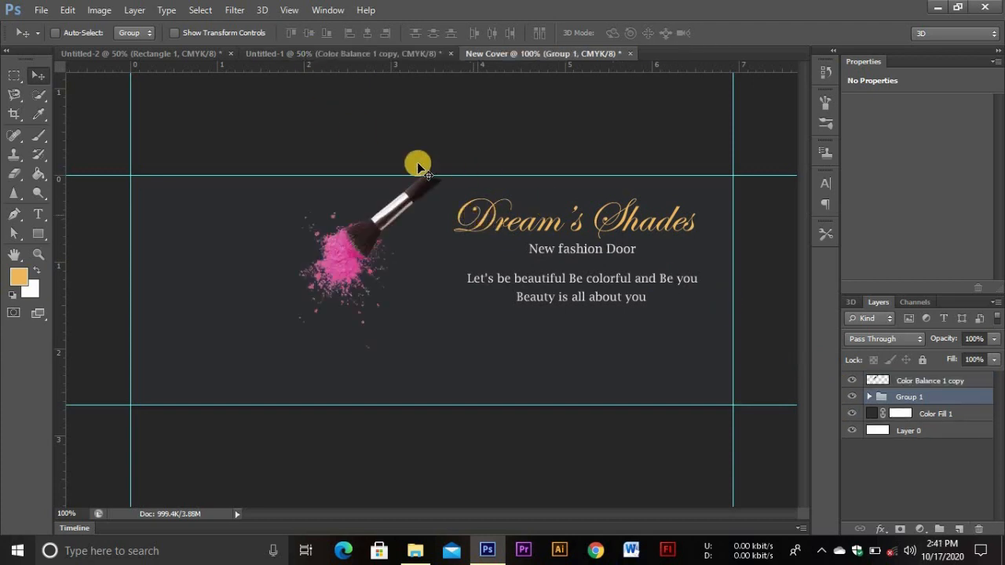
Drag the makeup-brush layer from Untitled-1 into New Cover's left side and start transforming it
click(274, 52)
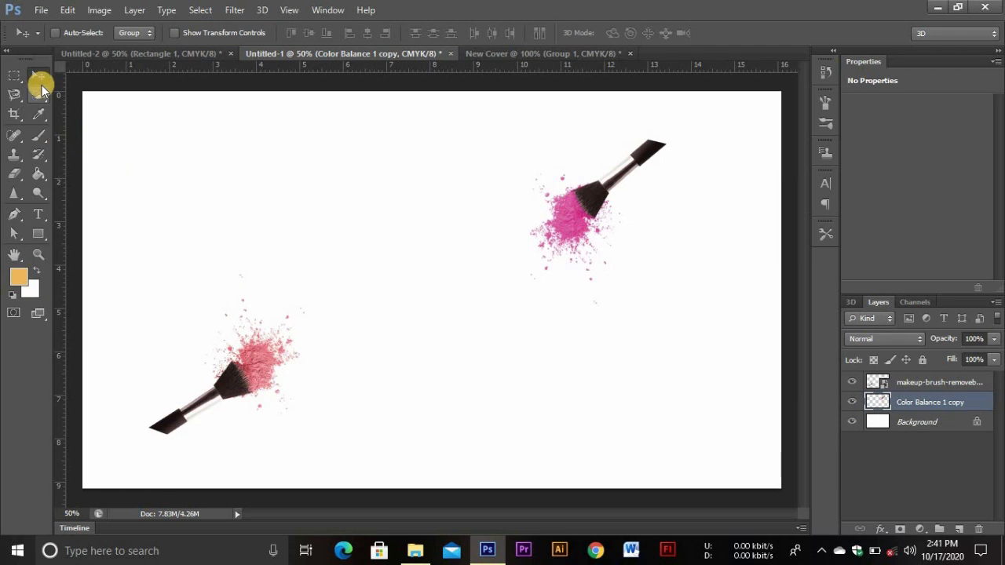
click(960, 383)
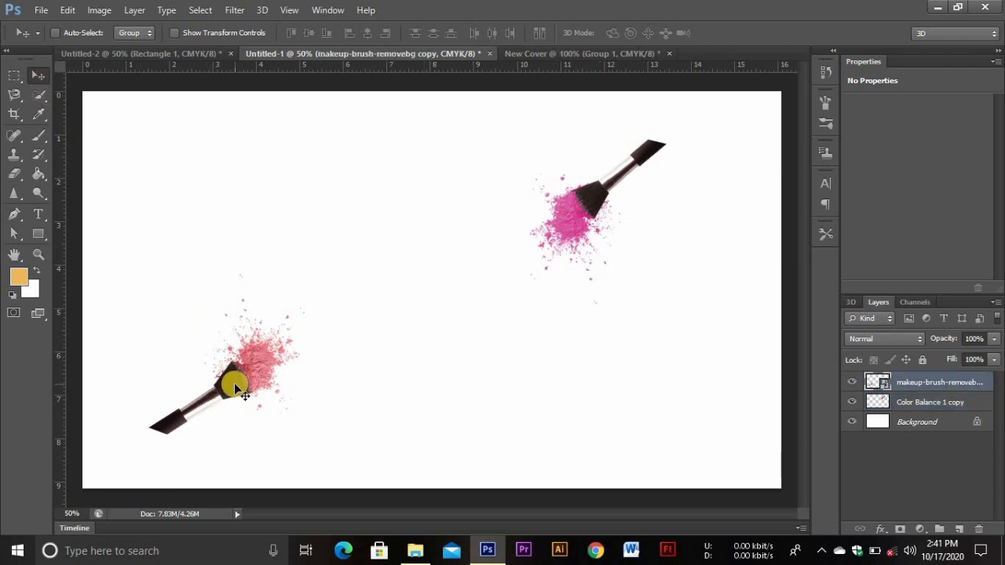
mouse_move(527, 52)
mouse_down()
mouse_move(287, 269)
mouse_move(219, 370)
mouse_move(217, 362)
mouse_up()
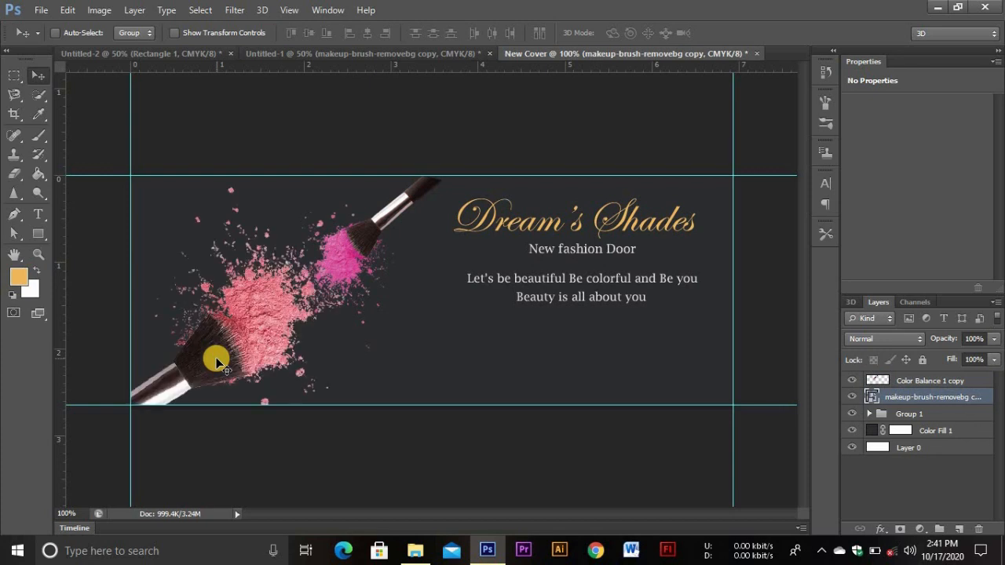
key(ctrl+t)
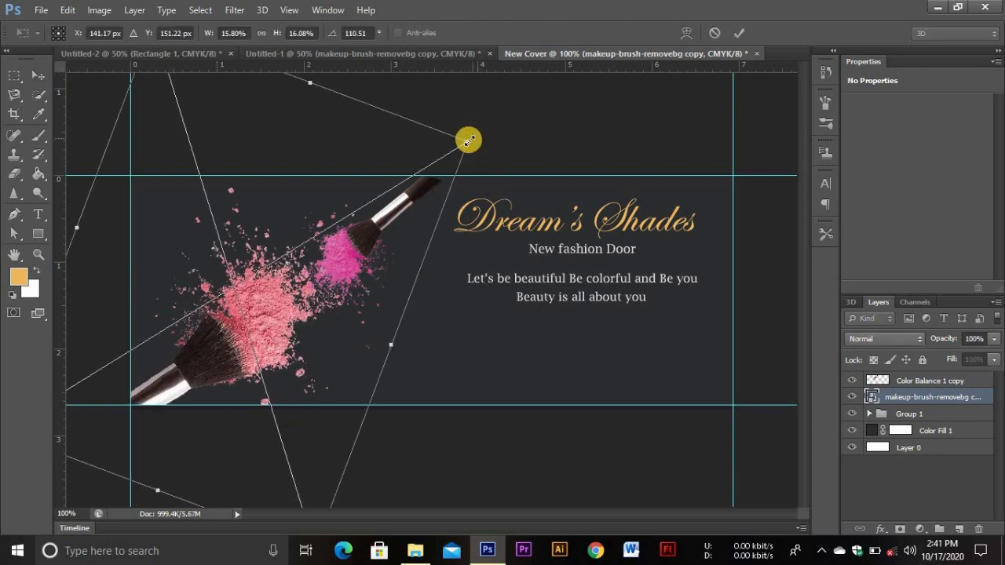
Scale the added brush to about 9.3%, rotate it about 106°, and place it diagonally left of the title
drag(468, 139, 318, 237)
drag(168, 325, 250, 295)
mouse_move(292, 477)
mouse_down()
mouse_move(267, 438)
mouse_move(278, 433)
mouse_up()
drag(248, 295, 245, 332)
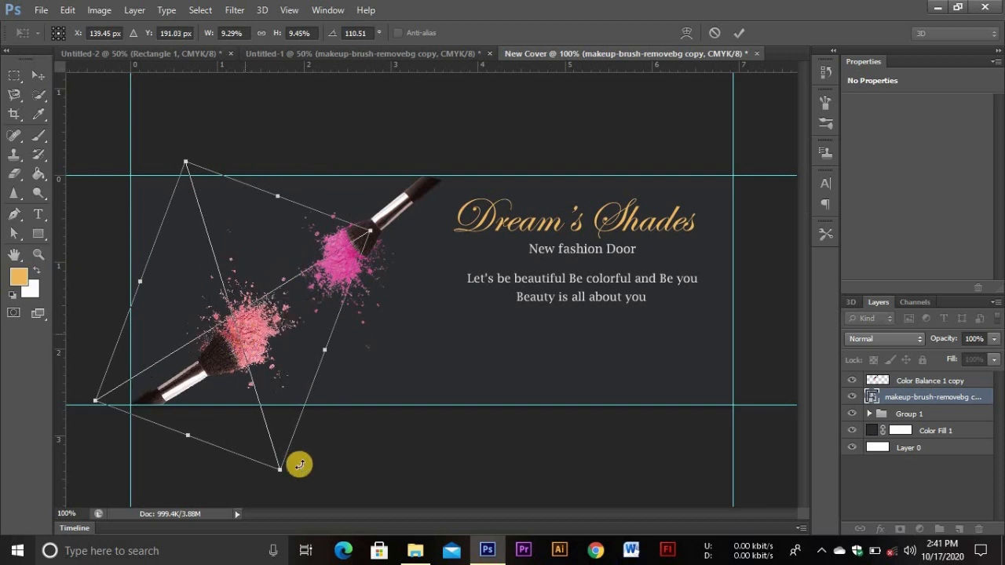
drag(303, 473, 306, 468)
drag(278, 338, 272, 341)
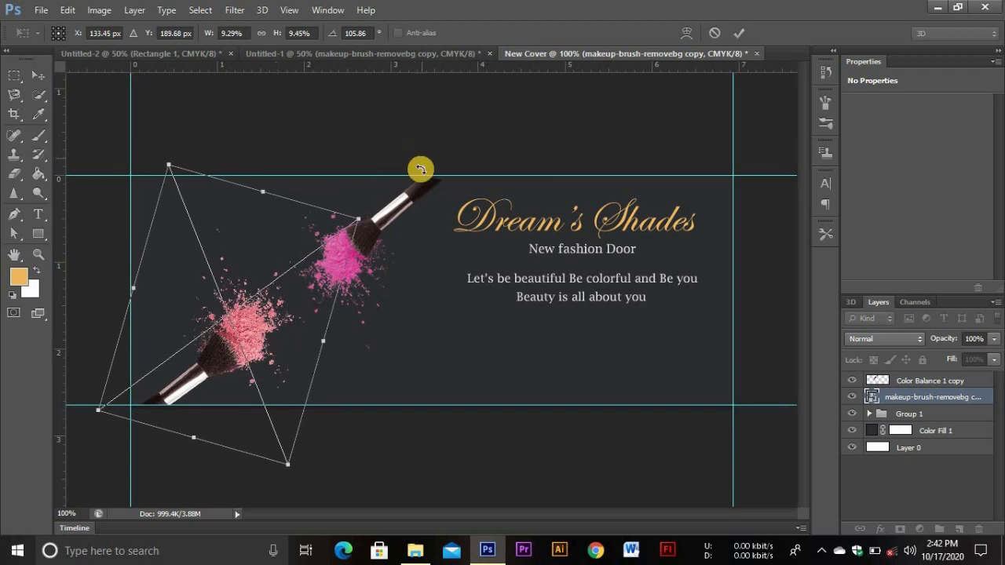
click(743, 31)
key(alt+bracketright)
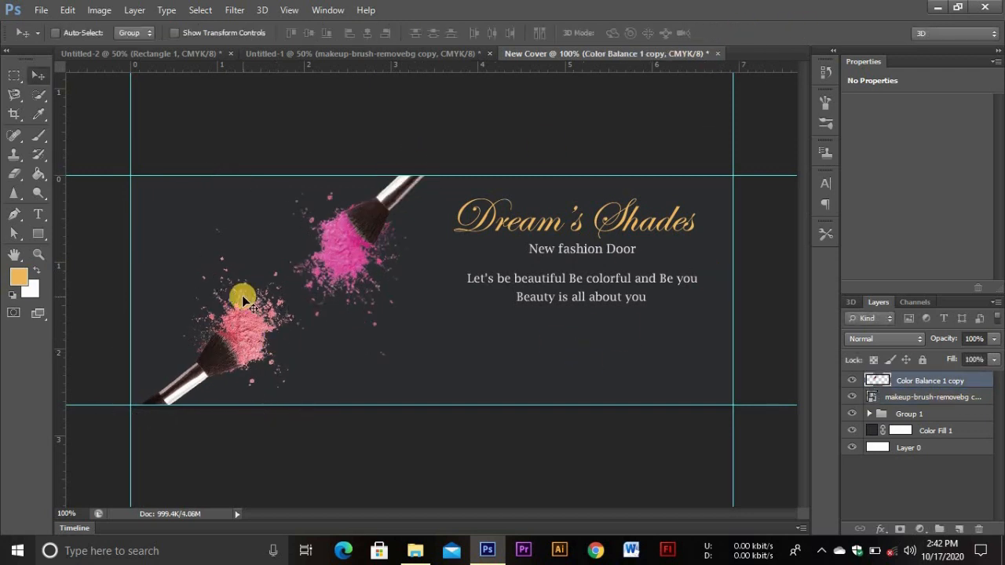
Choose the Rounded Rectangle Tool and set the foreground colour to hex e9a73a
click(39, 233)
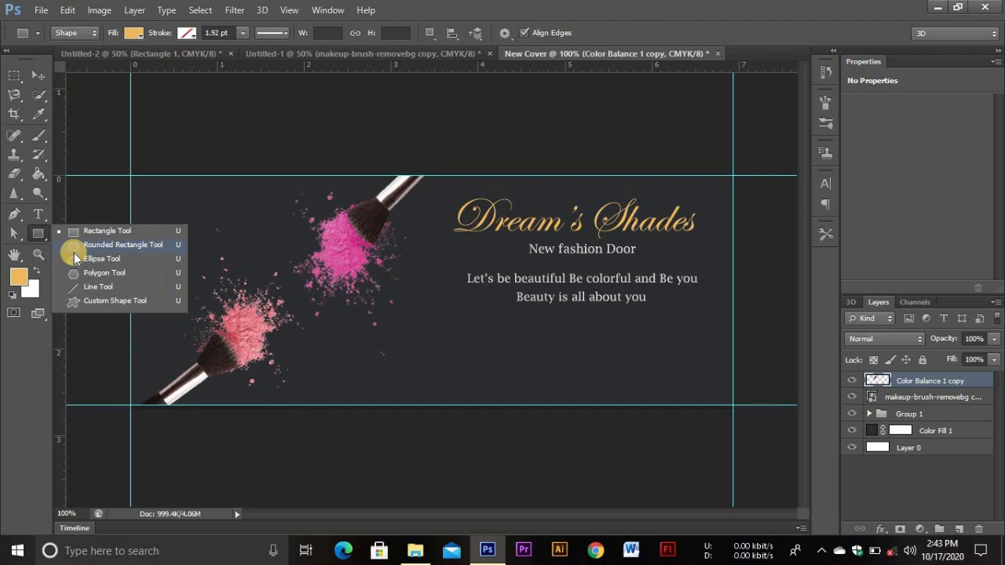
click(74, 249)
click(19, 276)
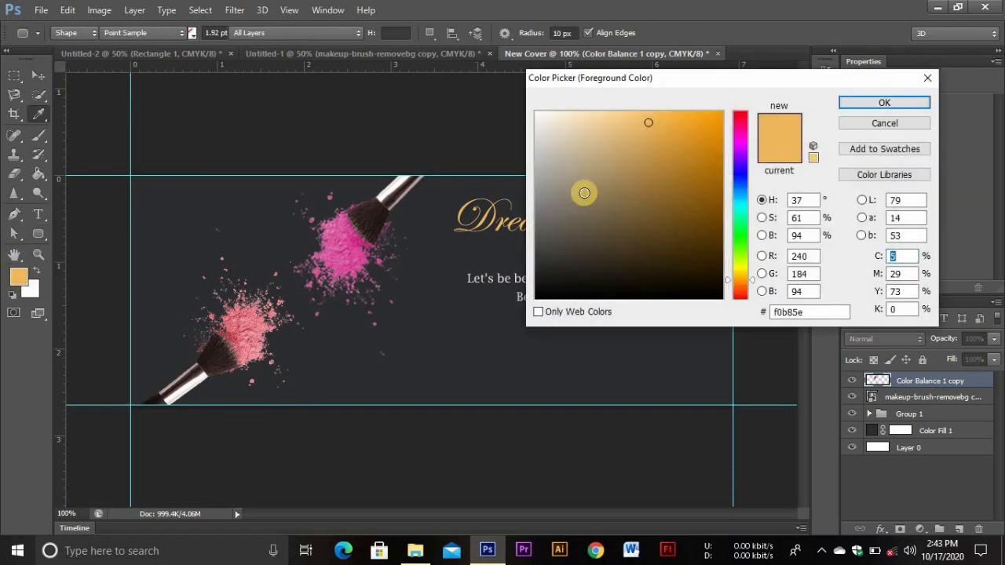
click(812, 312)
key(BackSpace)
text(e9)
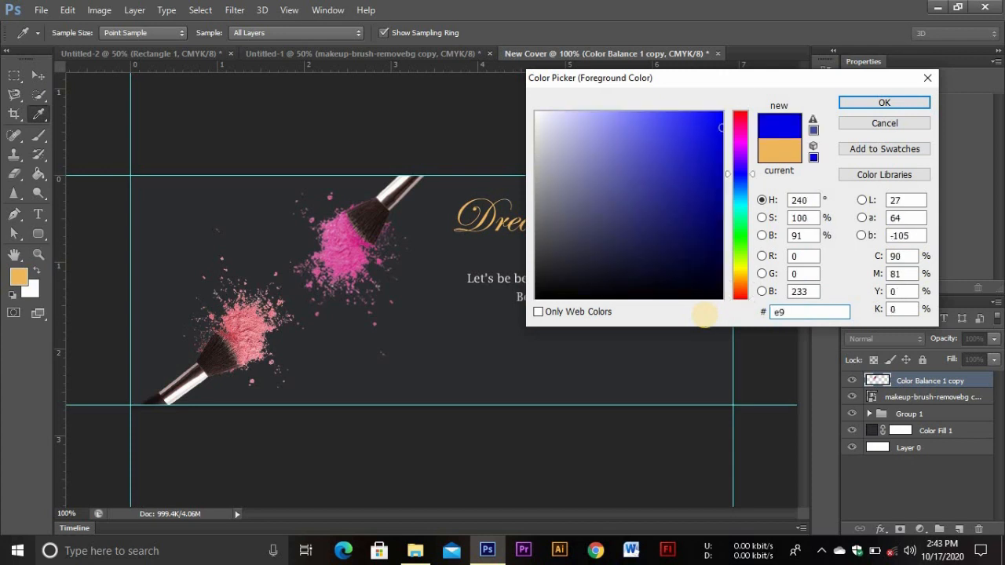
text(a7)
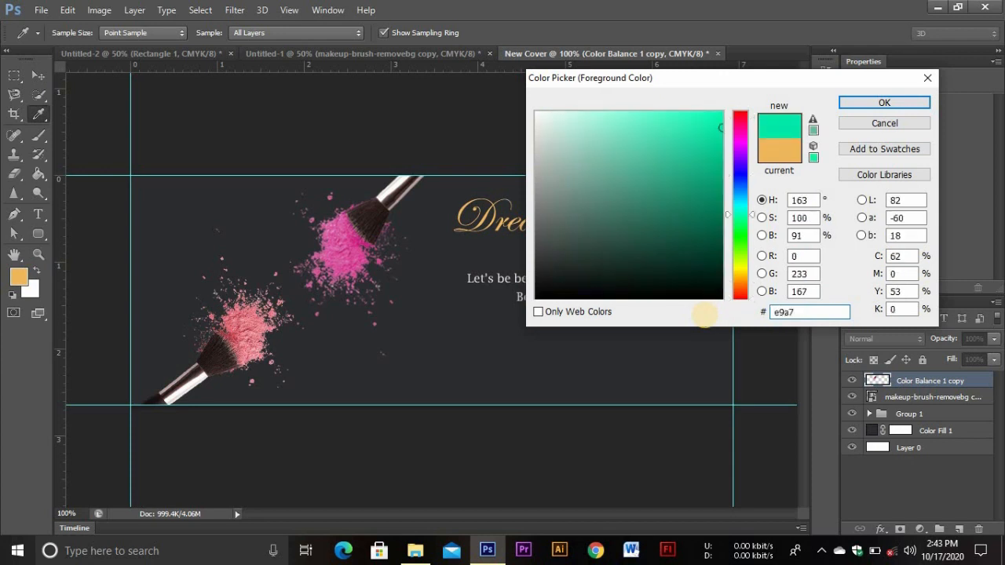
text(3a)
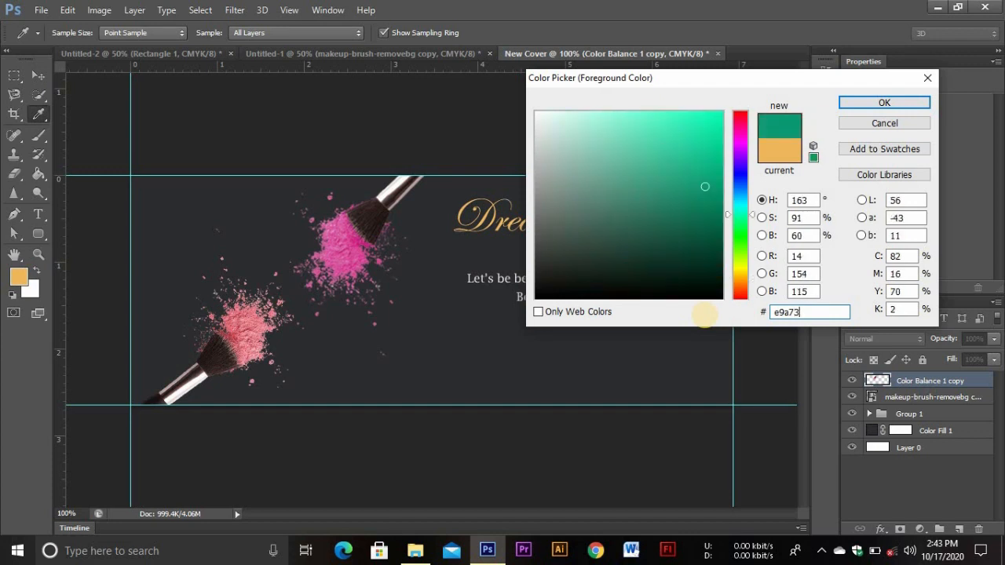
click(885, 103)
key(u)
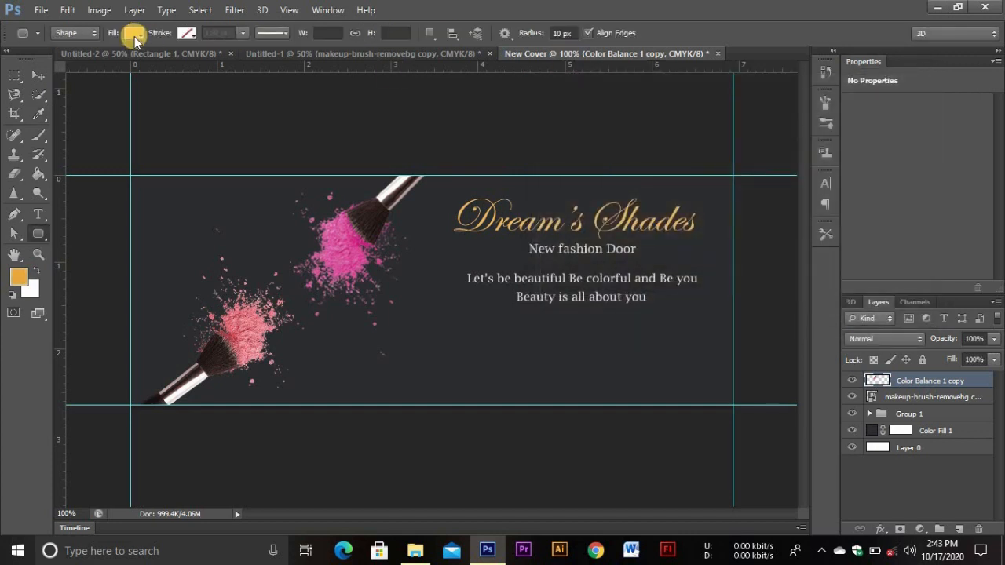
Draw a small rounded-rectangle button below the taglines
click(134, 32)
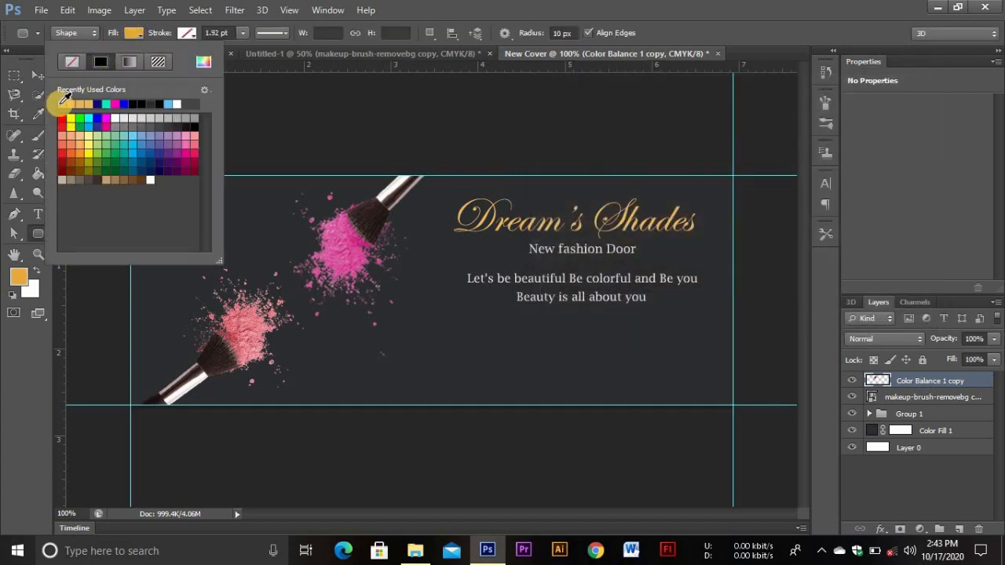
click(141, 32)
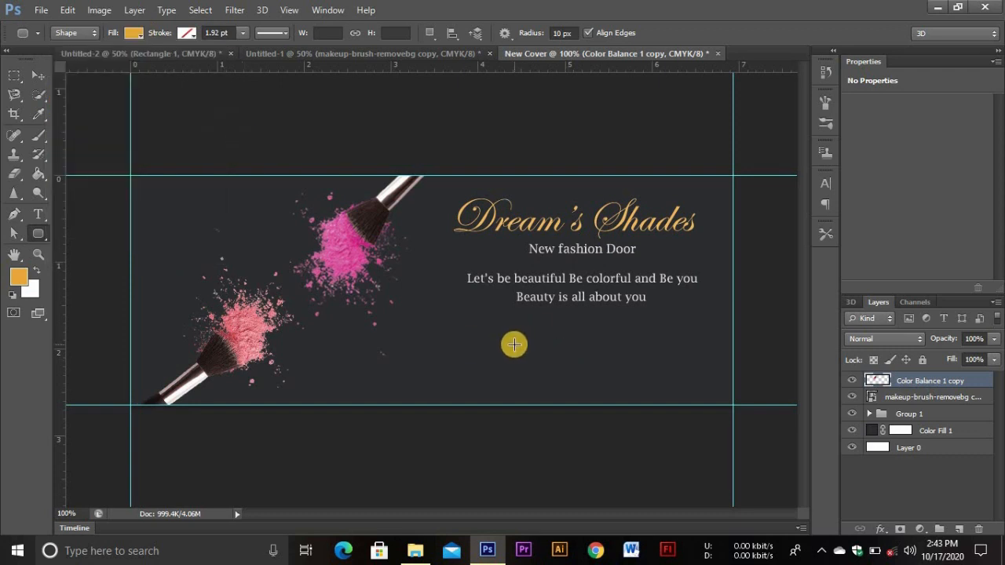
drag(546, 348, 635, 374)
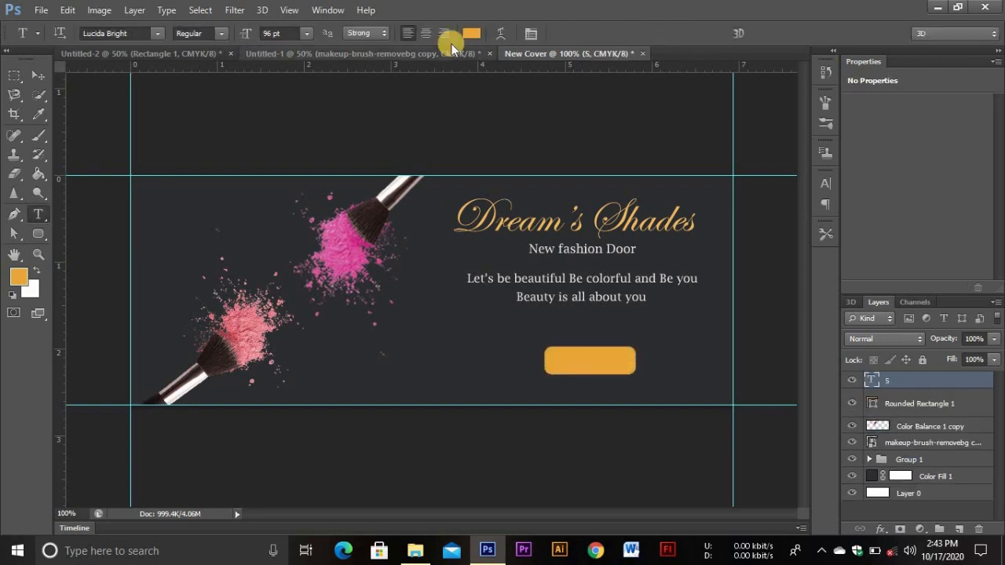
Set the Type tool's text colour to pure white
click(473, 32)
click(541, 120)
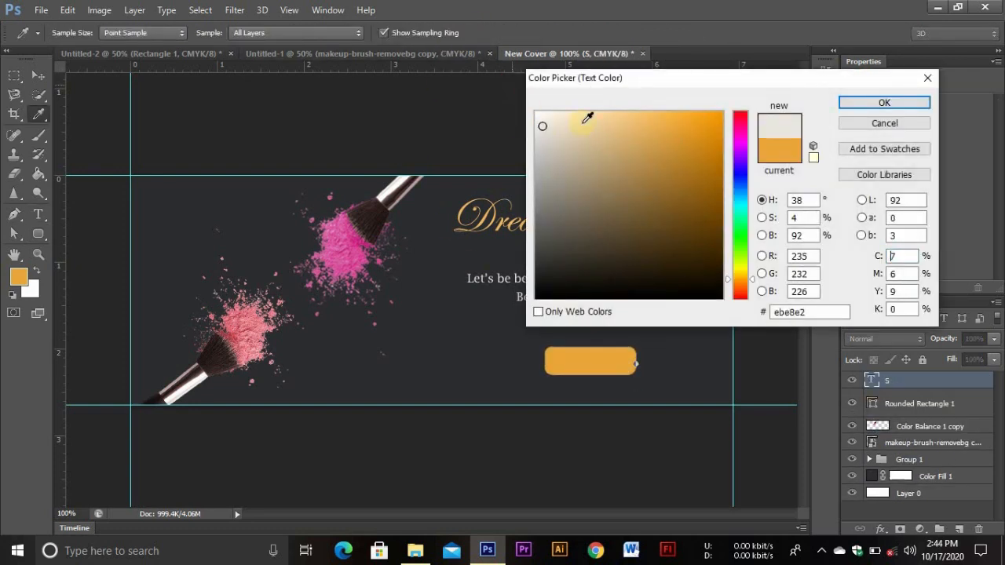
click(538, 111)
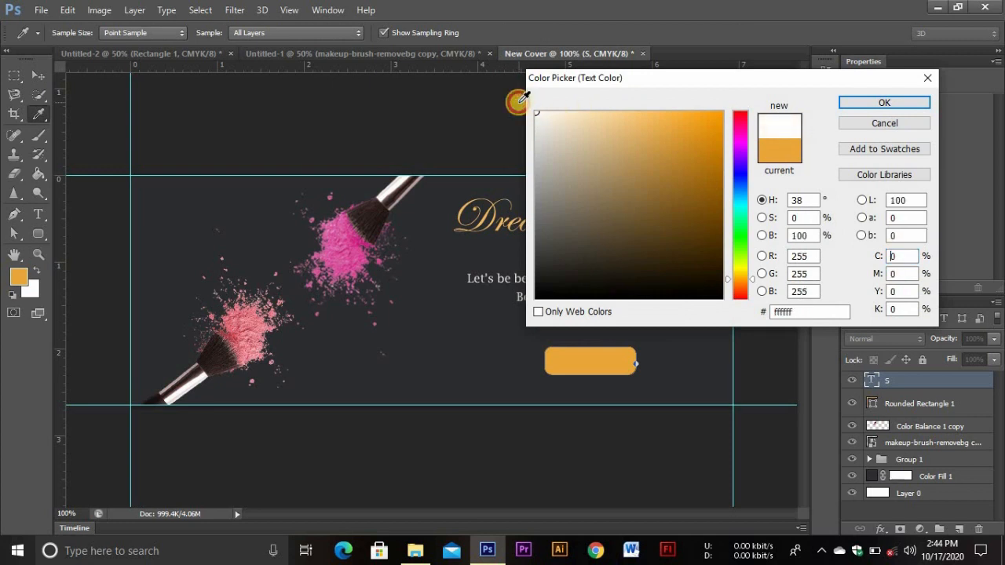
click(850, 103)
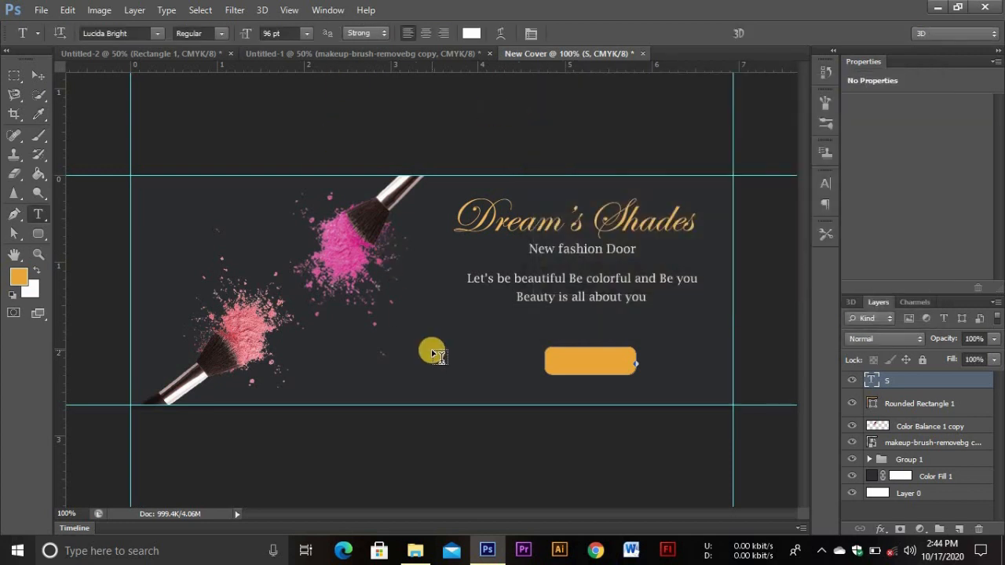
Add 'SHOP NOW' text left of the button and make it Demibold
click(432, 349)
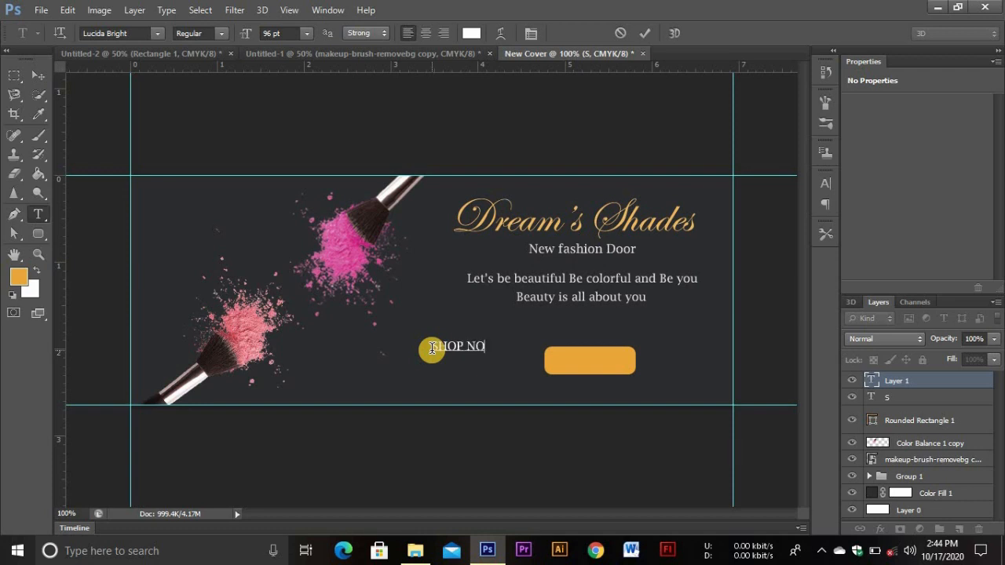
drag(498, 346, 433, 347)
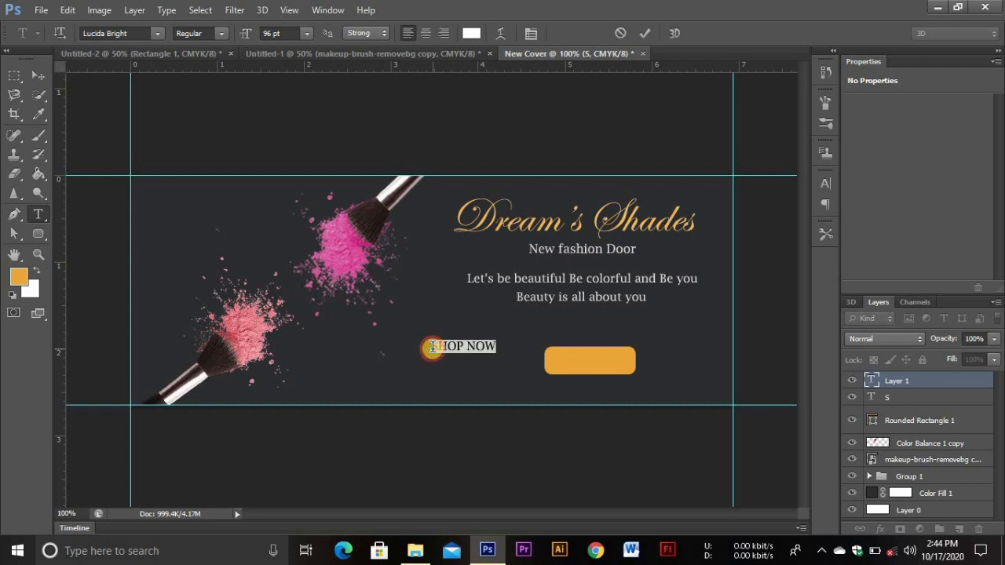
click(218, 33)
click(231, 73)
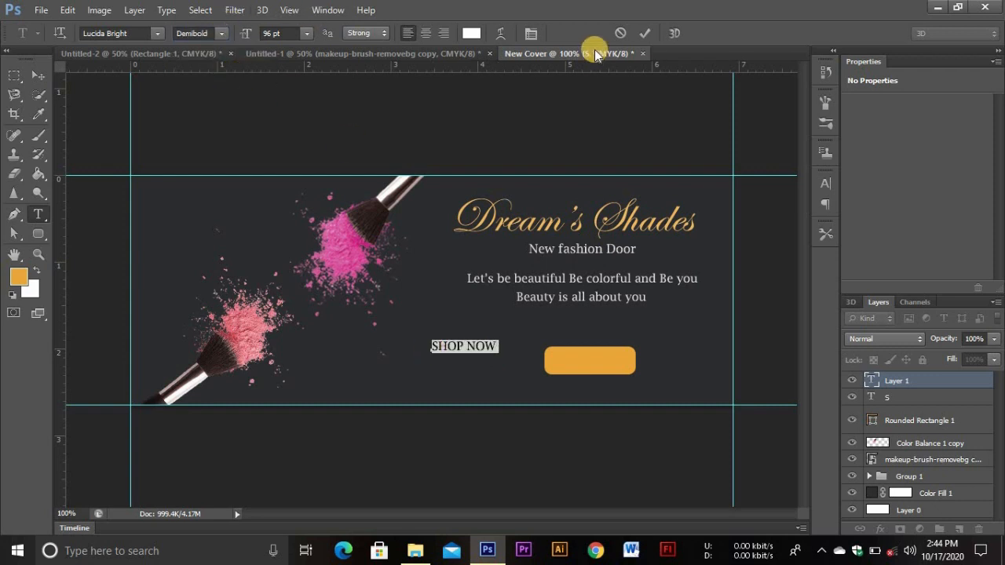
click(644, 33)
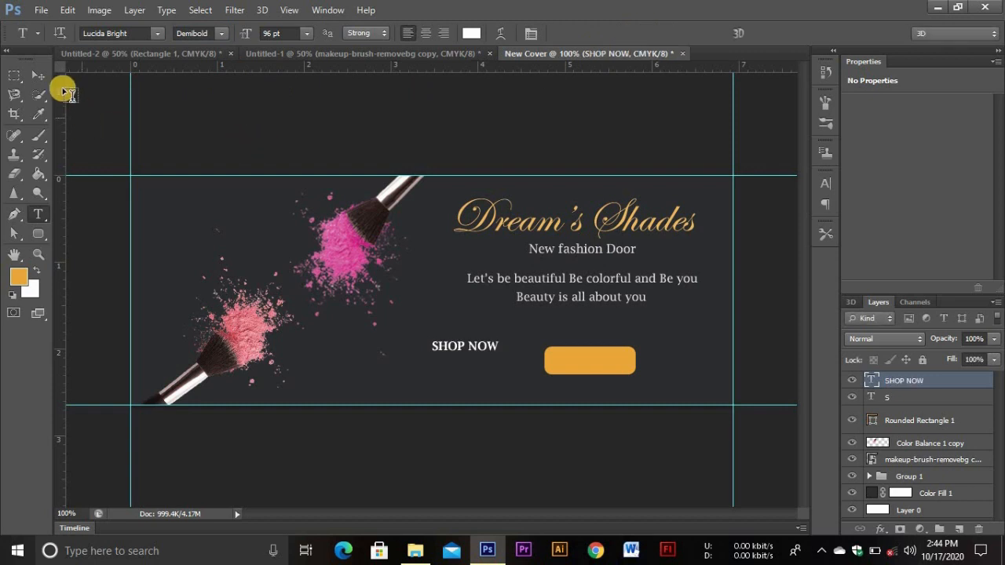
click(37, 74)
Move SHOP NOW onto the orange button and delete the stray S layer
drag(457, 351, 583, 361)
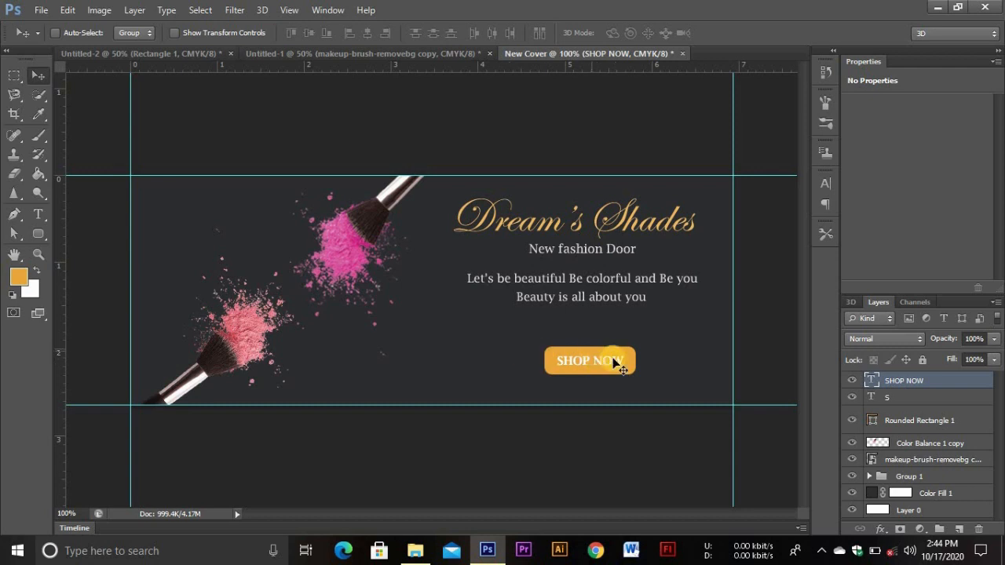
click(884, 398)
click(978, 529)
click(475, 210)
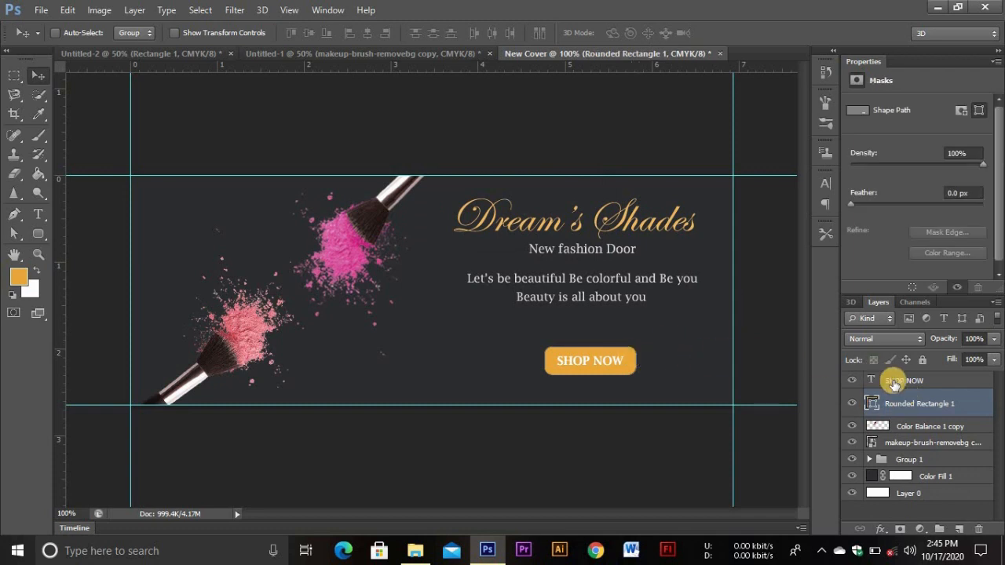
Merge the SHOP NOW text and rounded rectangle into one layer
click(894, 384)
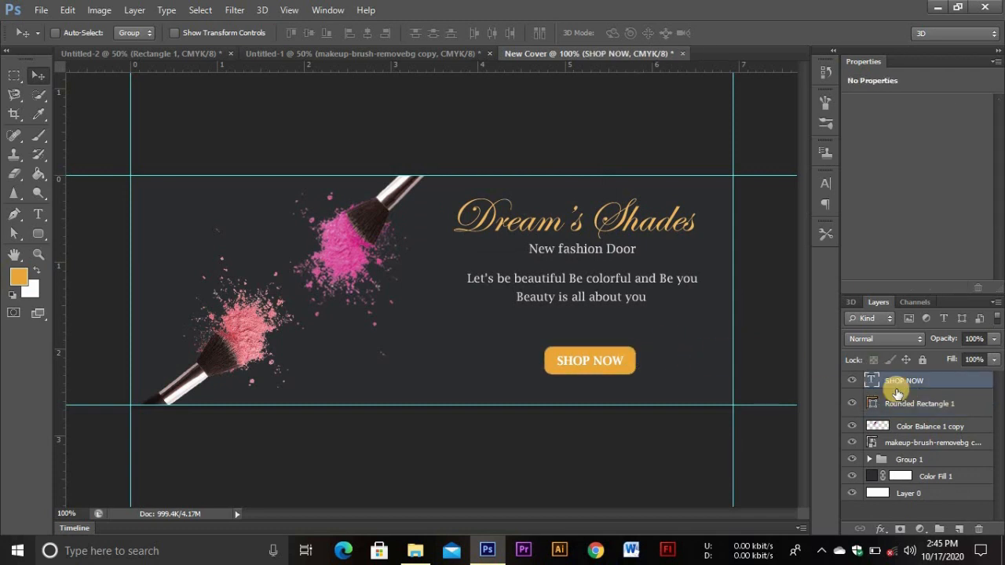
ctrl+click(900, 403)
right_click(903, 405)
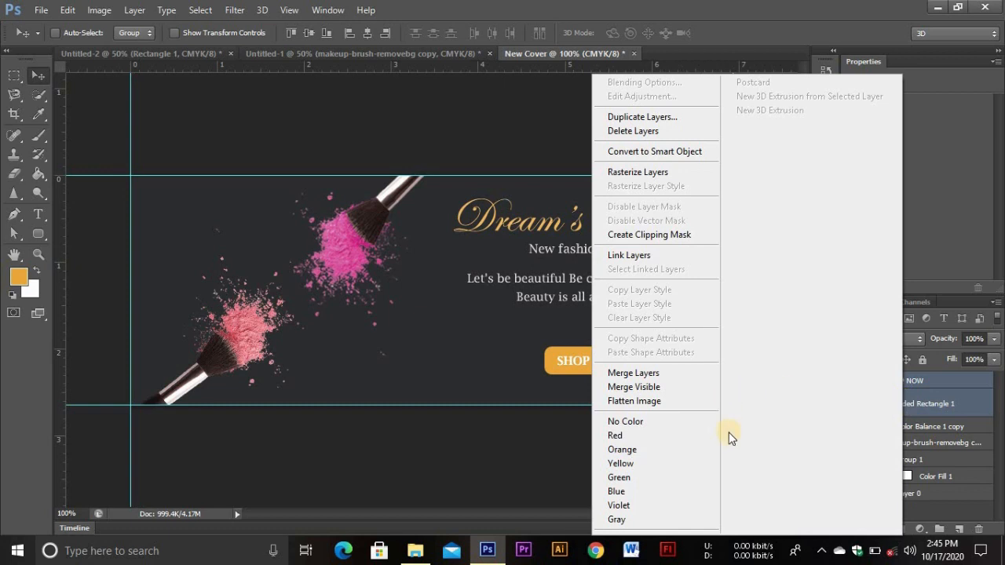
click(675, 374)
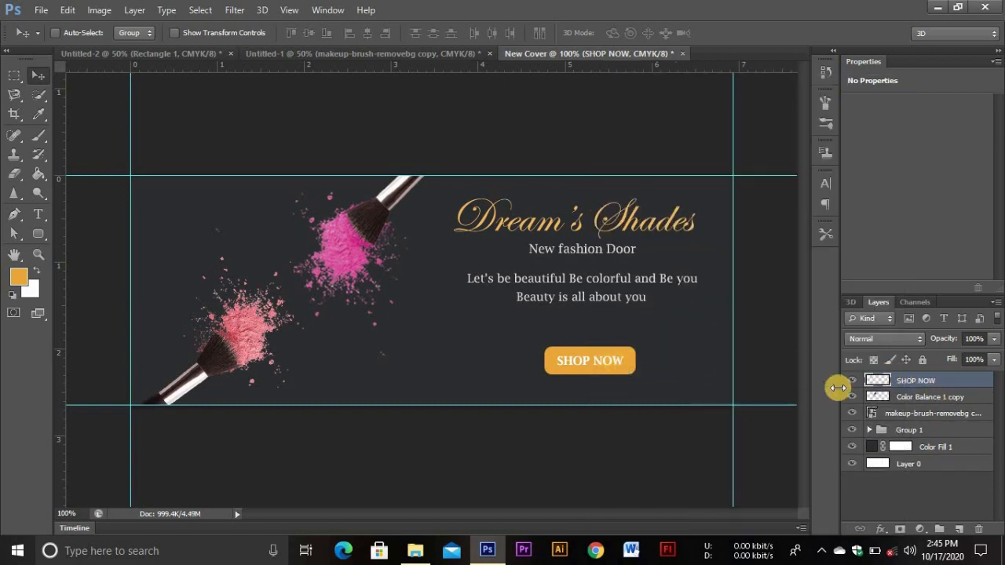
Merge the makeup brush layer into the Color Balance 1 copy layer
click(909, 397)
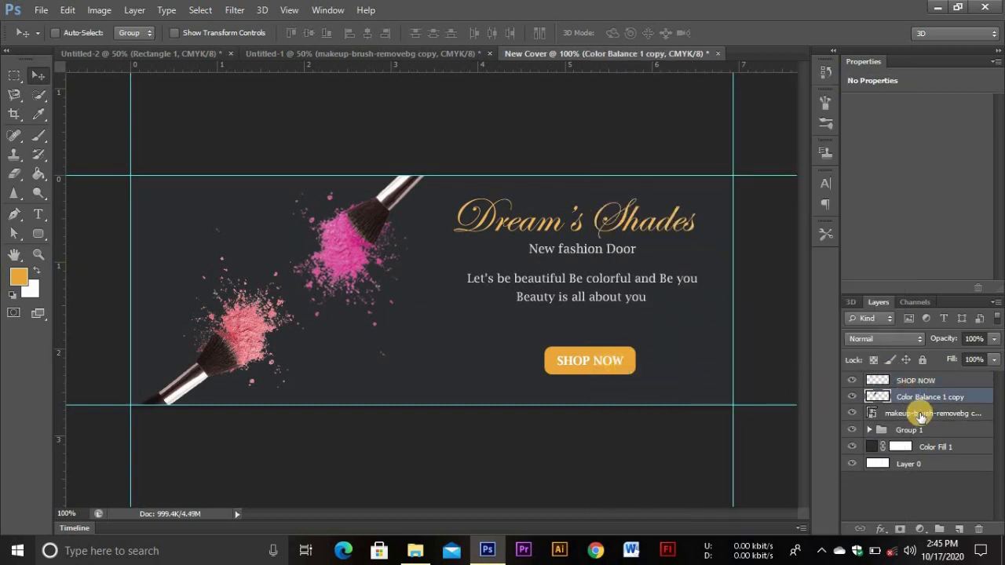
ctrl+click(911, 413)
right_click(915, 400)
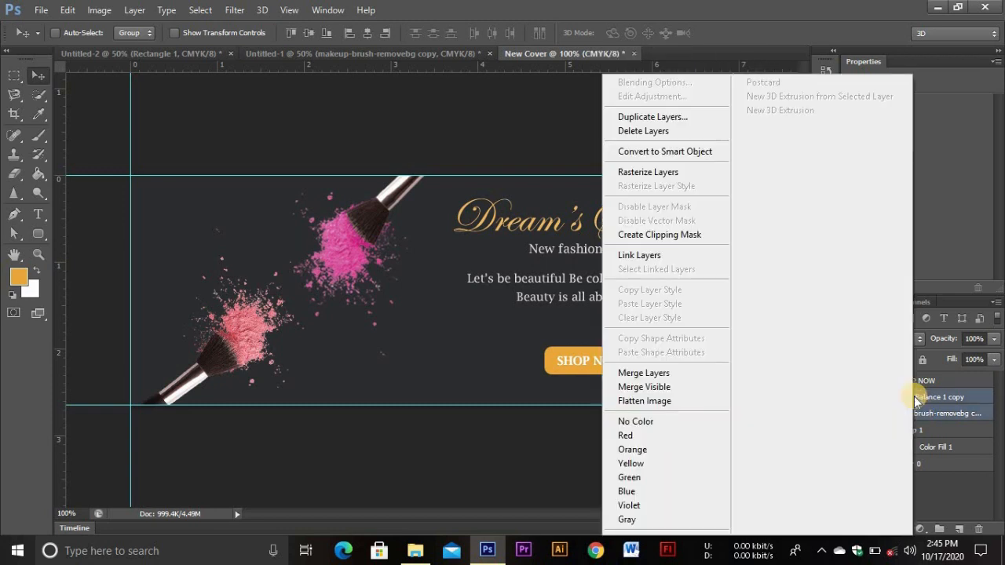
click(625, 373)
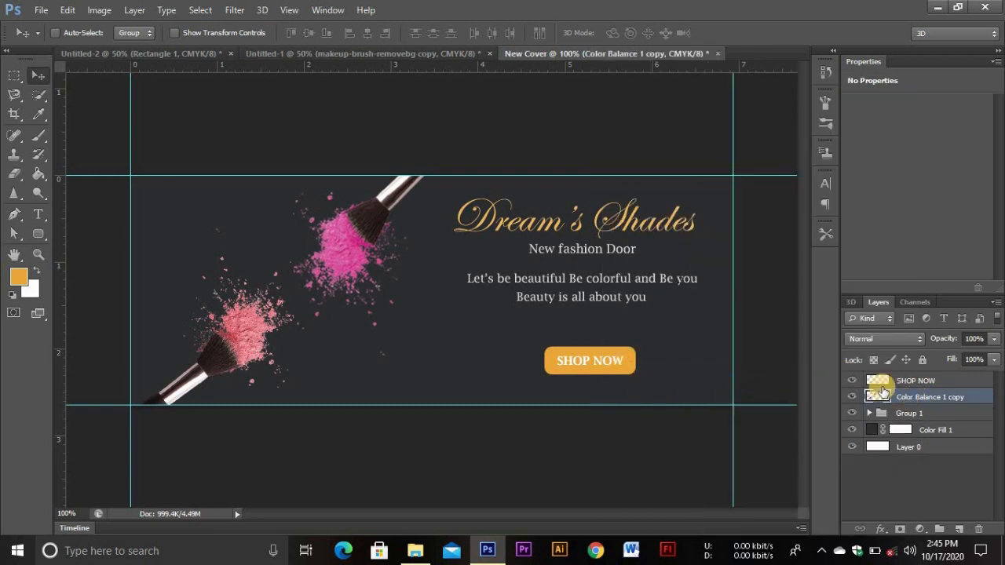